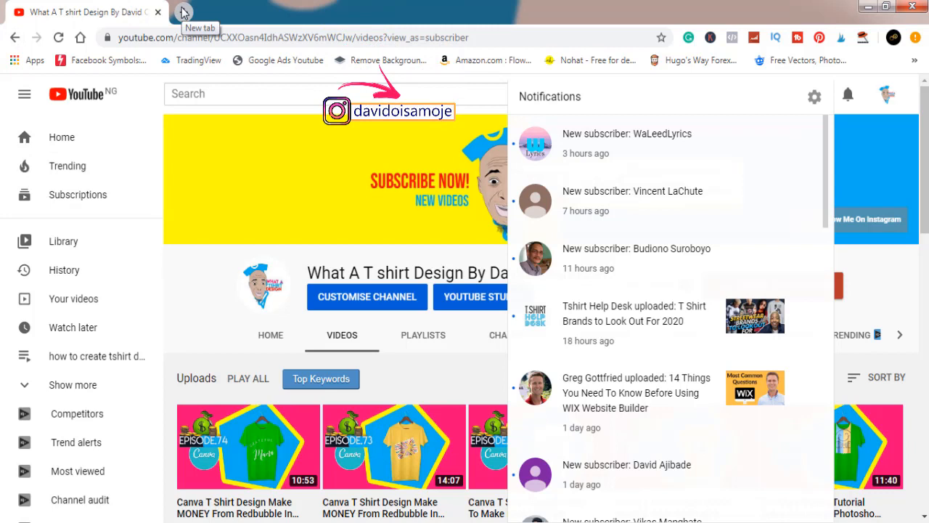
- Open Canva in a new browser tab and create a custom design of 4500 × 5400 px
{"action": "left_click", "coordinate": [183, 13]}
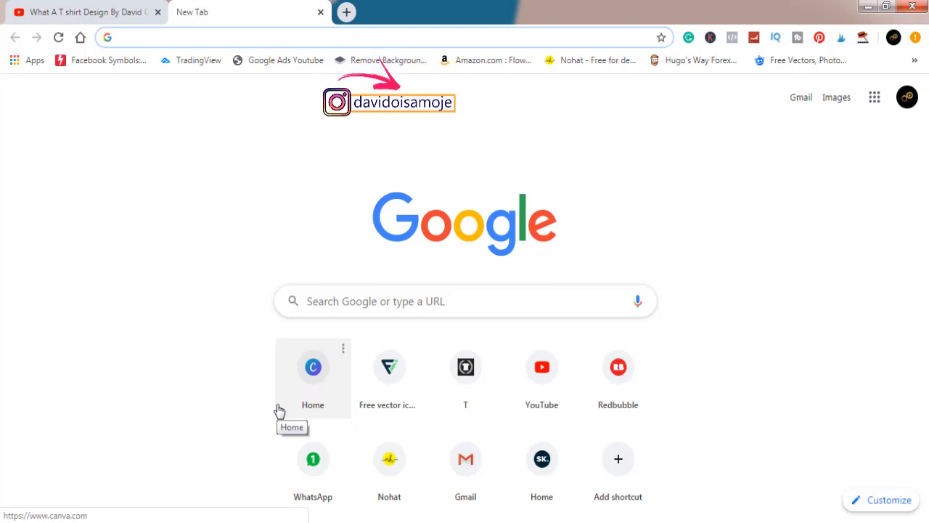
{"action": "left_click", "coordinate": [314, 370]}
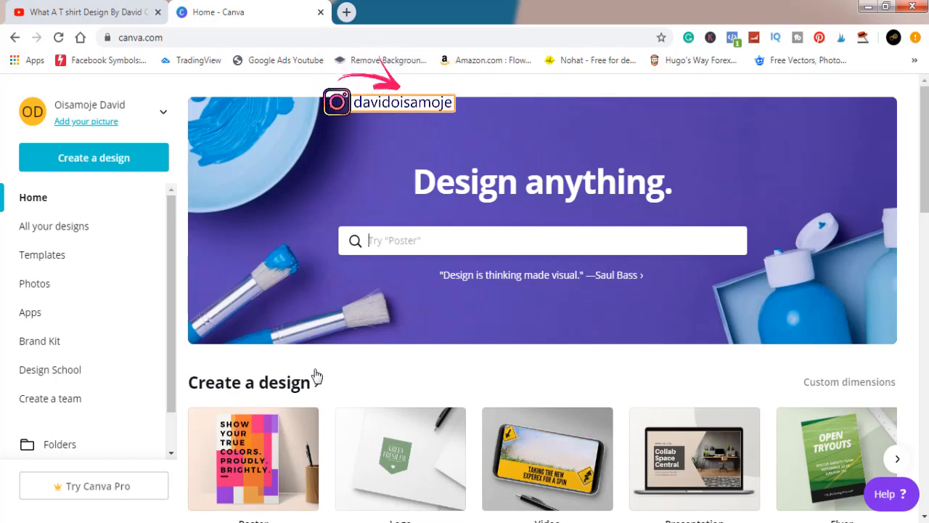
{"action": "left_click", "coordinate": [86, 163]}
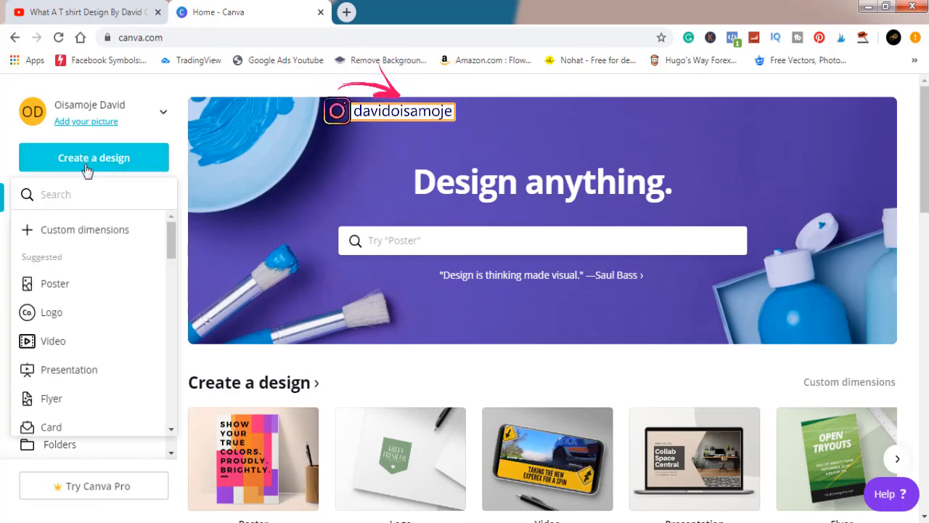
{"action": "left_click", "coordinate": [92, 238]}
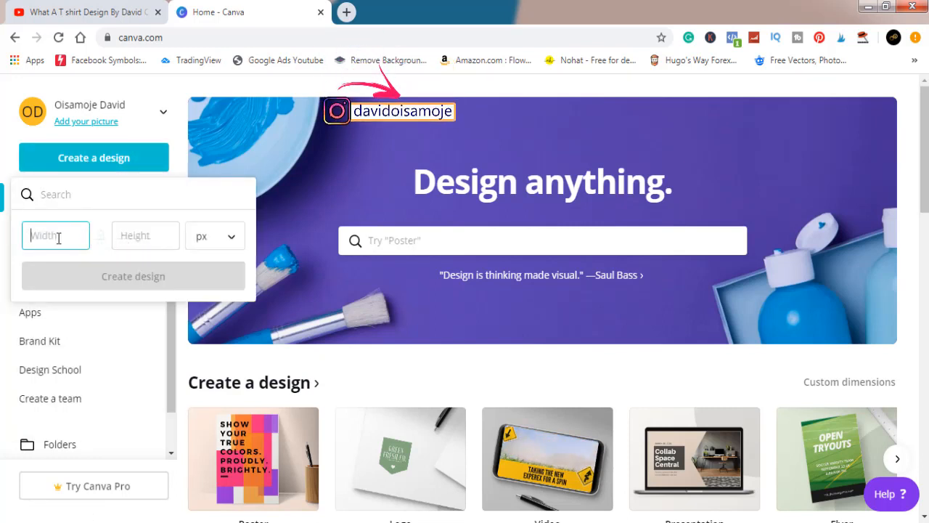
{"action": "type", "text": "4500"}
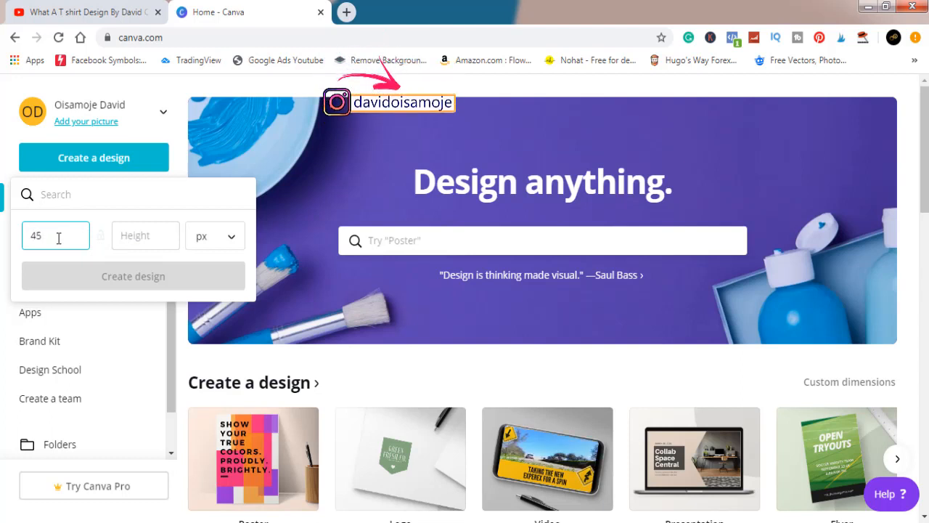
{"action": "left_click", "coordinate": [130, 232]}
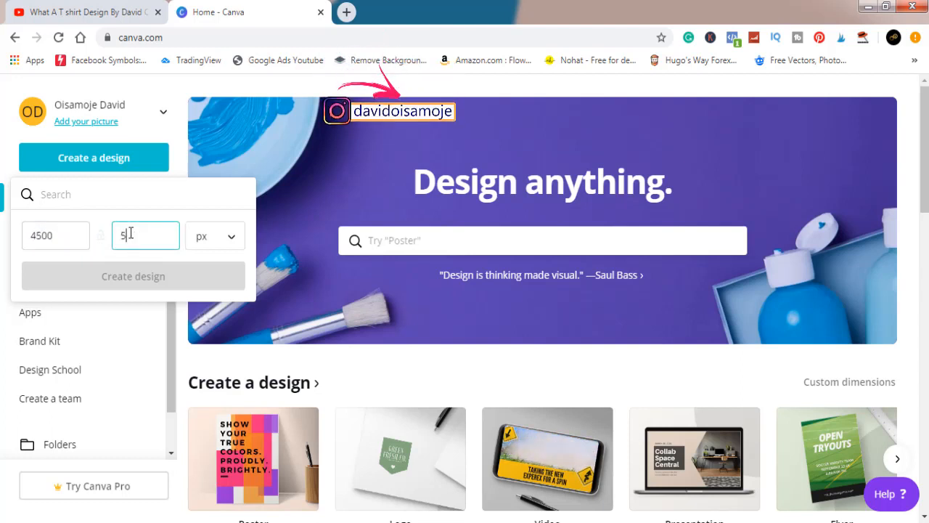
{"action": "type", "text": "5400"}
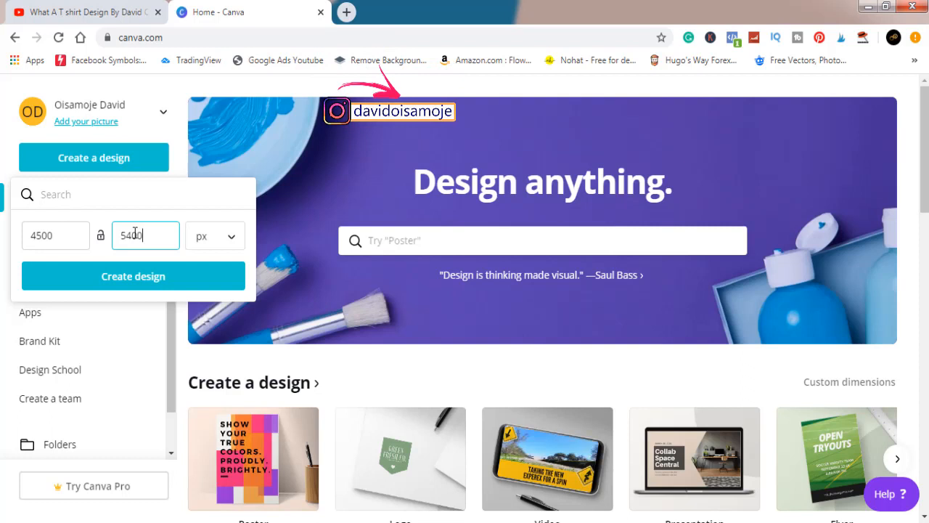
{"action": "left_click", "coordinate": [134, 280]}
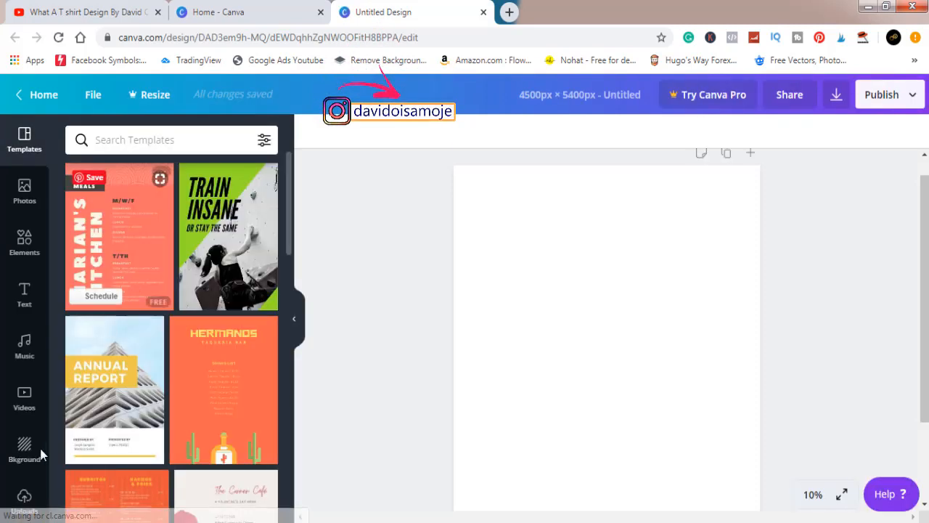
{"action": "left_click", "coordinate": [24, 498]}
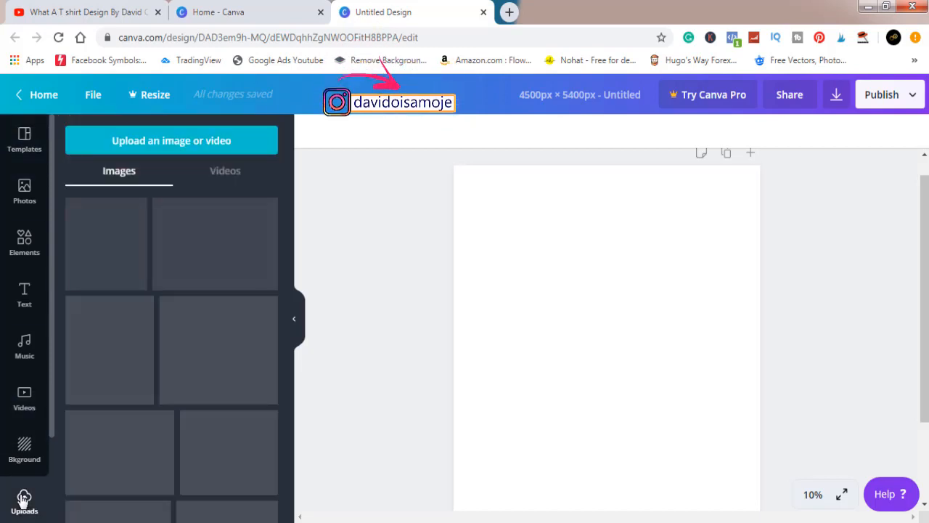
{"action": "left_click", "coordinate": [153, 141]}
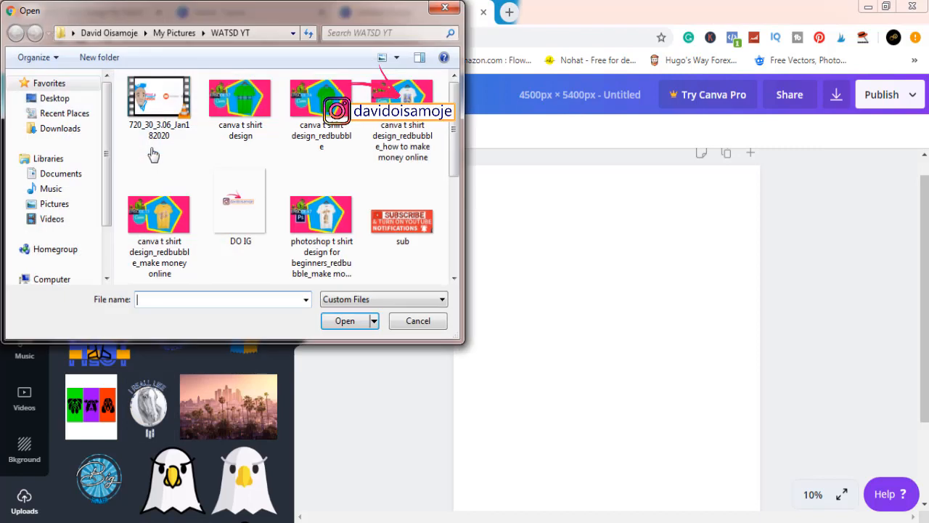
{"action": "left_click", "coordinate": [62, 133]}
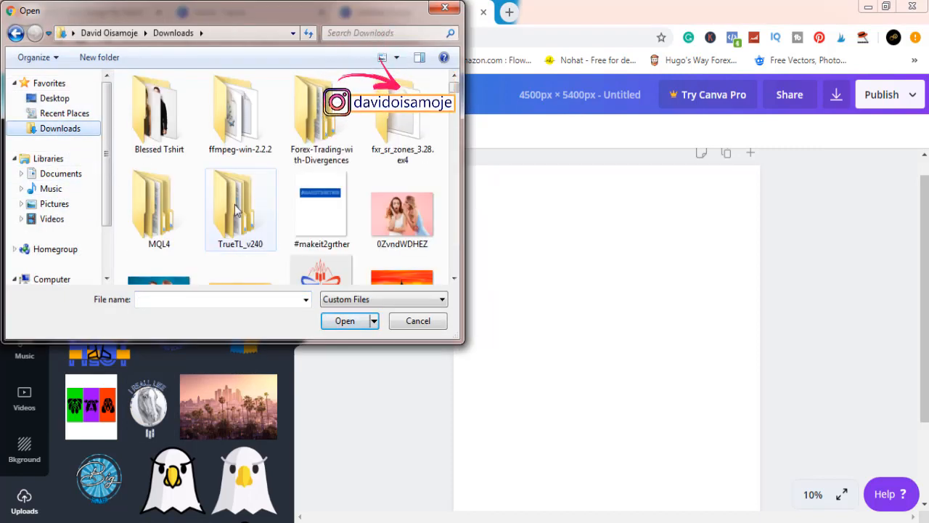
{"action": "key", "text": "w"}
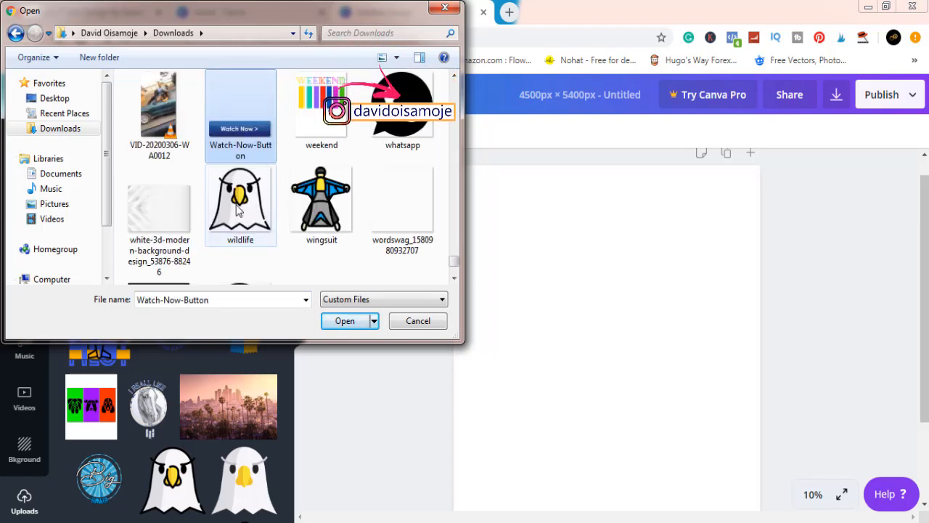
{"action": "left_click", "coordinate": [454, 279]}
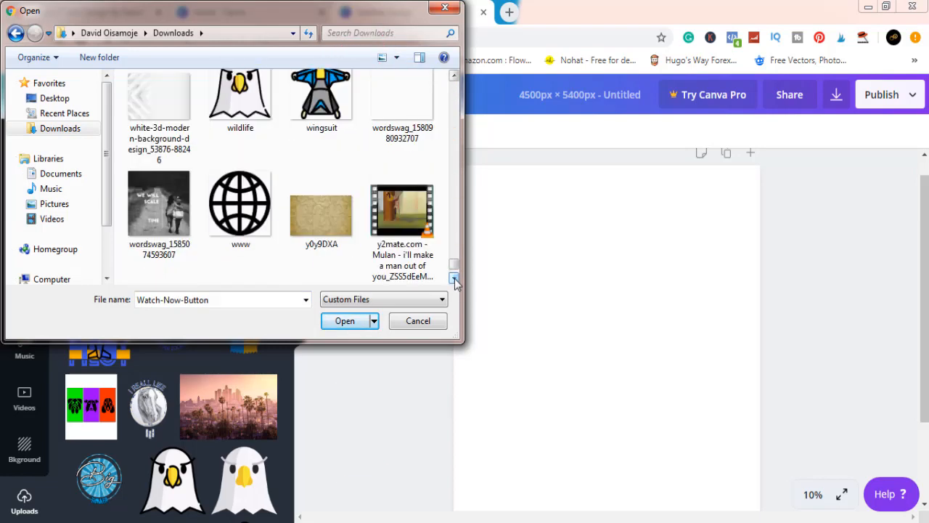
{"action": "left_click", "coordinate": [149, 206]}
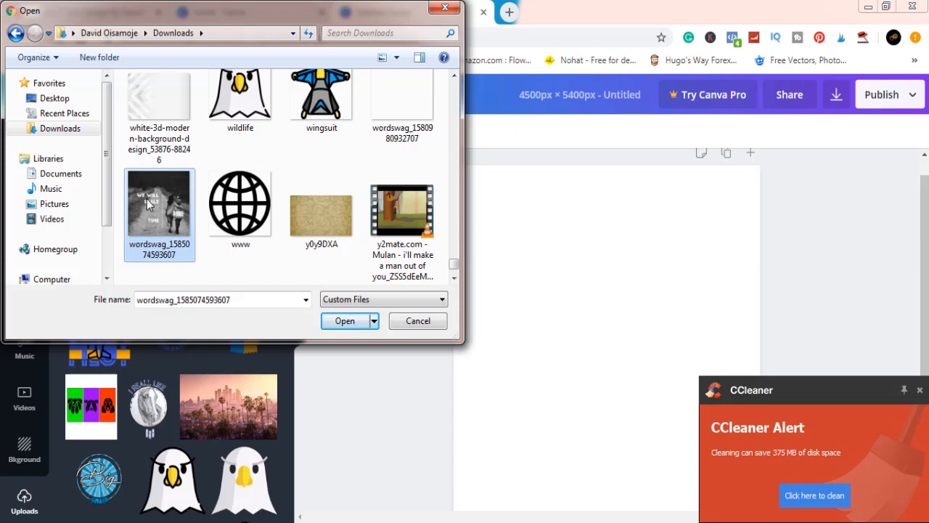
{"action": "left_click", "coordinate": [345, 322]}
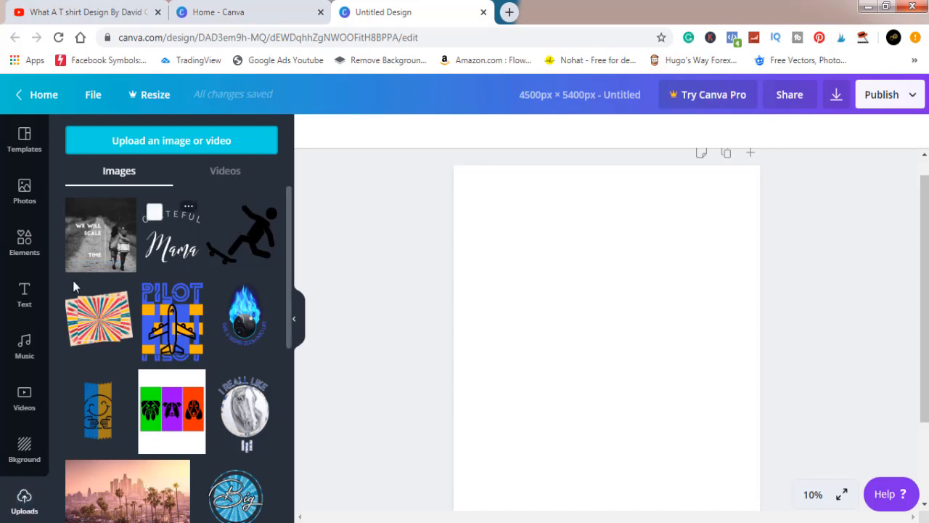
- Upload the kissclipart caution-tape image from the Downloads folder to the uploads
{"action": "left_click", "coordinate": [131, 143]}
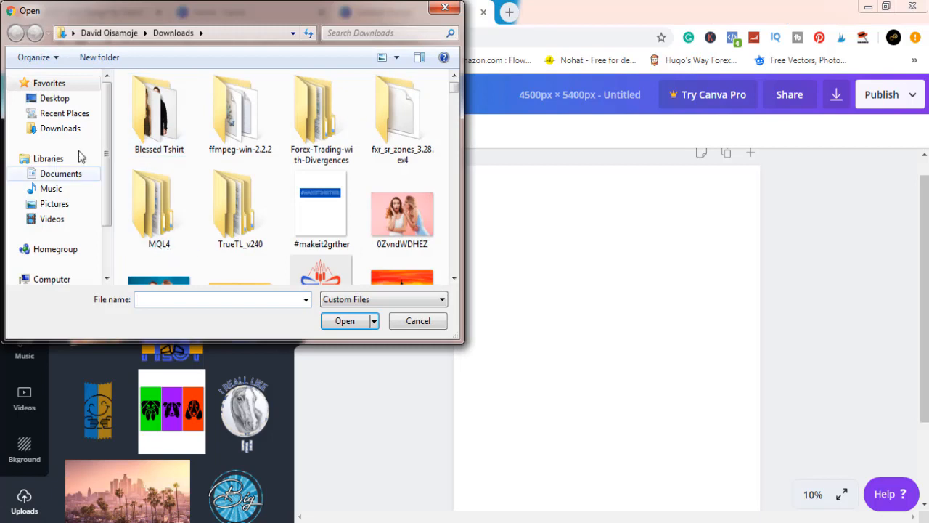
{"action": "left_click", "coordinate": [73, 136]}
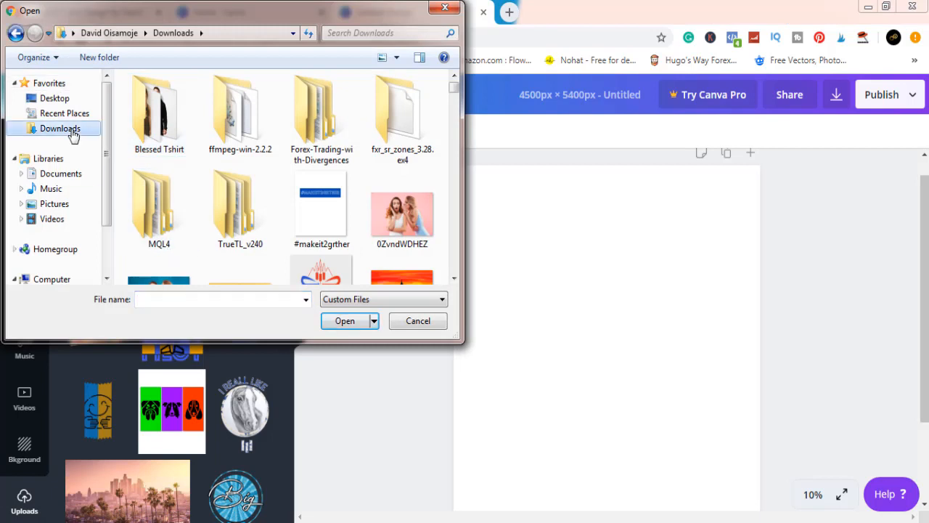
{"action": "left_click", "coordinate": [228, 208]}
{"action": "key", "text": "c"}
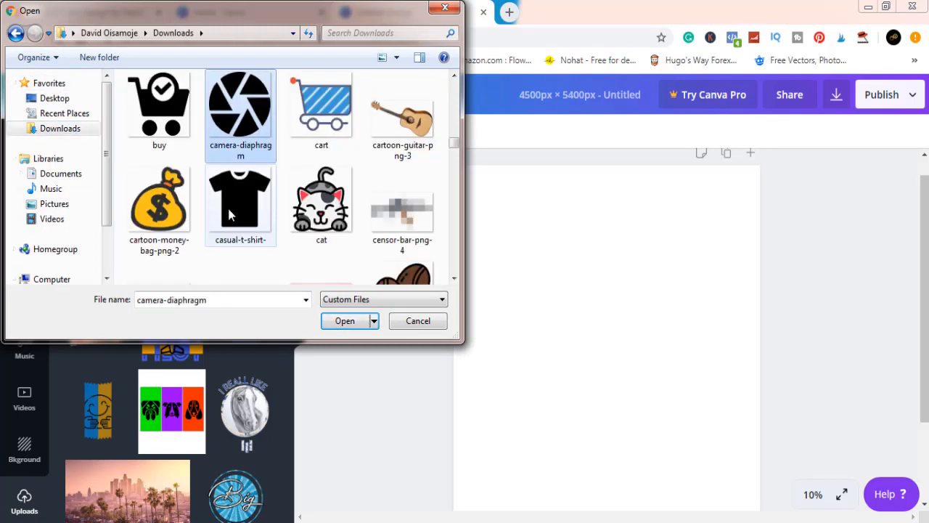
{"action": "key", "text": "c"}
{"action": "key", "text": "c"}
{"action": "key", "text": "c"}
{"action": "key", "text": "c"}
{"action": "key", "text": "c"}
{"action": "key", "text": "c"}
{"action": "key", "text": "c"}
{"action": "key", "text": "c"}
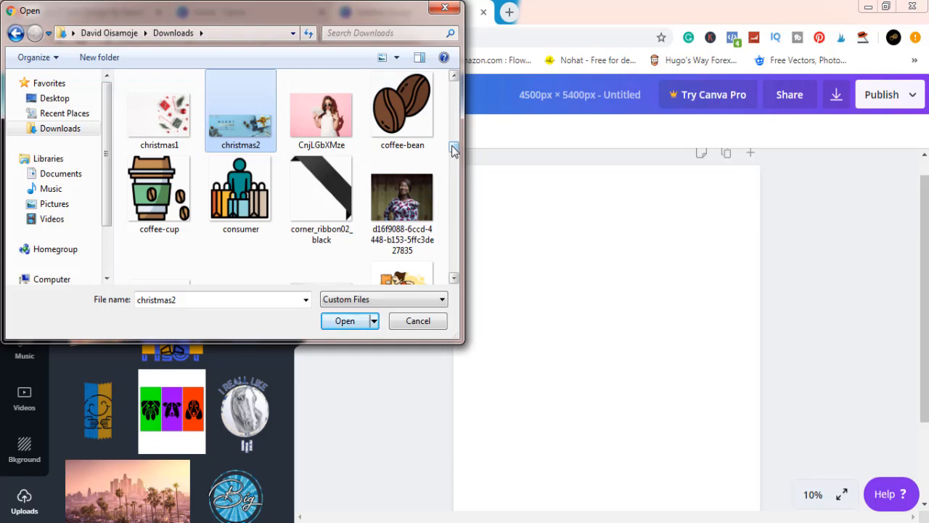
{"action": "left_click_drag", "start_coordinate": [453, 151], "coordinate": [453, 189]}
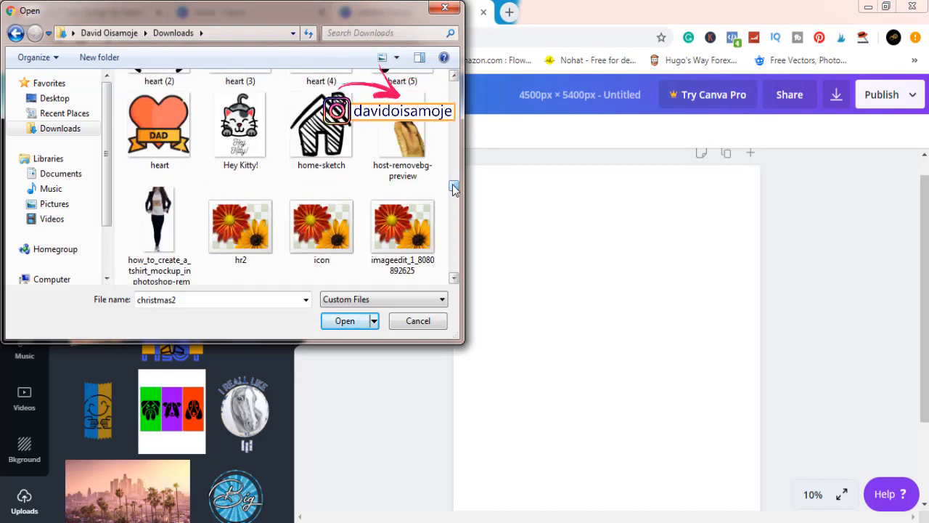
{"action": "left_click_drag", "start_coordinate": [454, 188], "coordinate": [453, 196]}
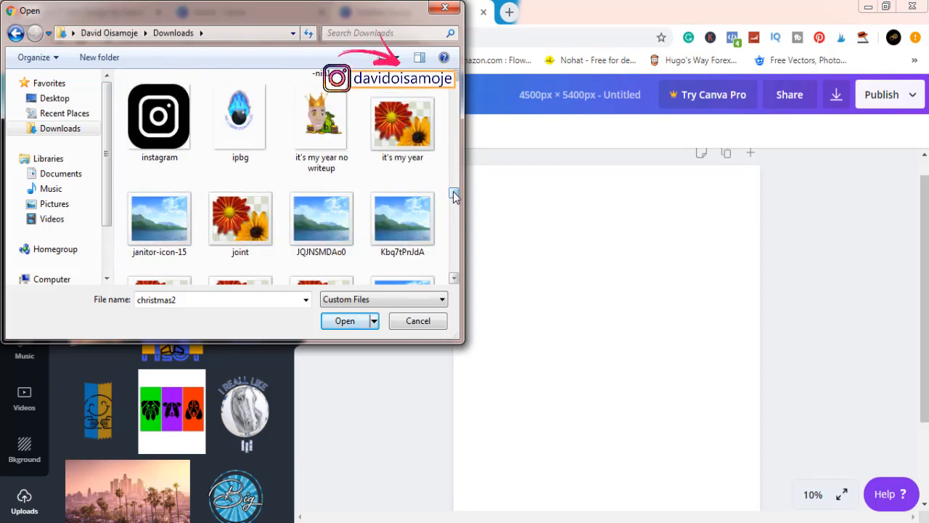
{"action": "left_click_drag", "start_coordinate": [453, 196], "coordinate": [455, 201]}
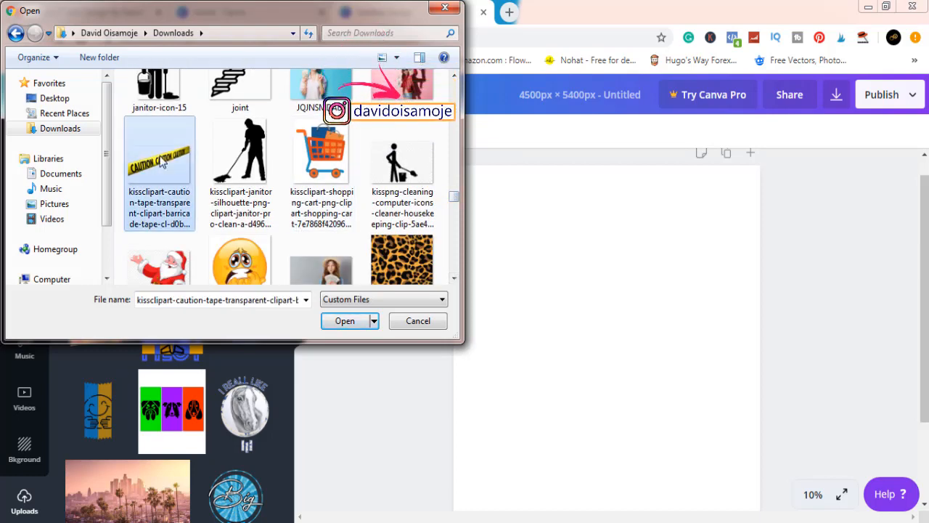
{"action": "left_click", "coordinate": [342, 321]}
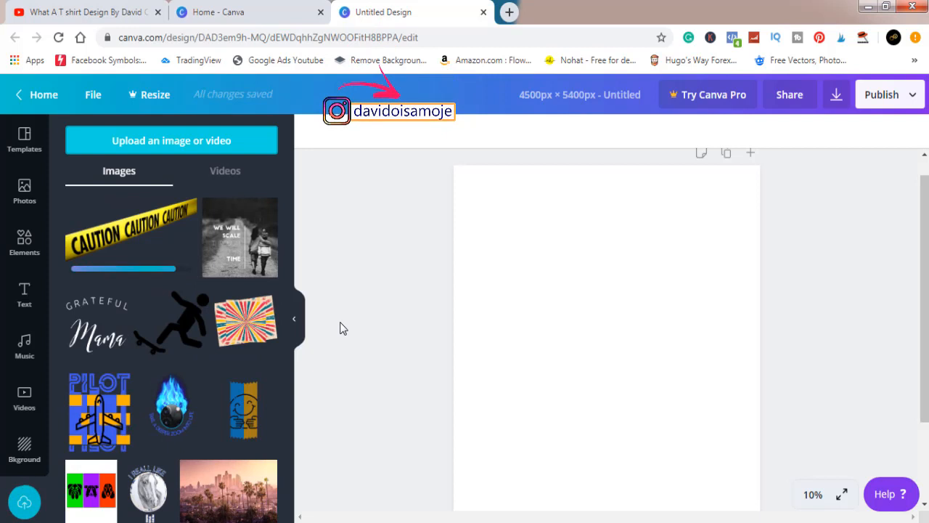
- Add the uploaded "We will scale" photo to the blank page and enlarge it slightly, keeping it centred
{"action": "mouse_move", "coordinate": [244, 250]}
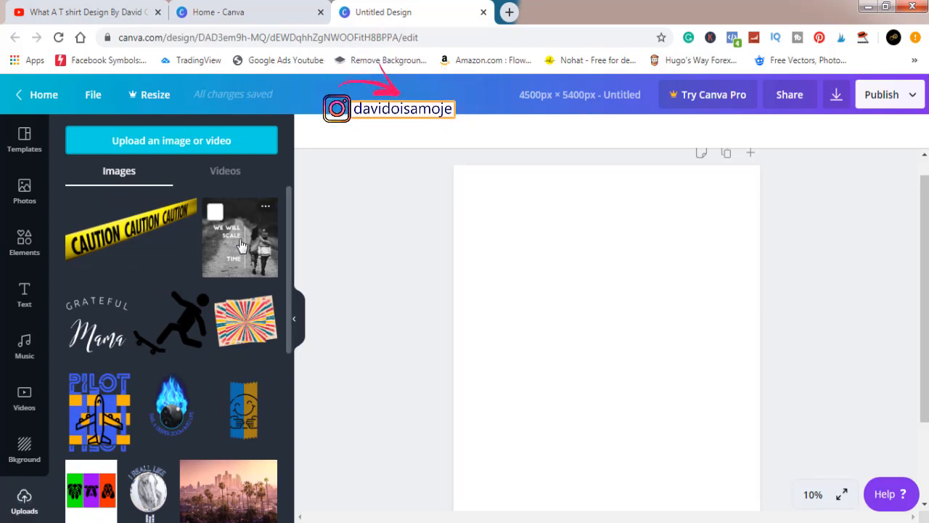
{"action": "left_click", "coordinate": [242, 247]}
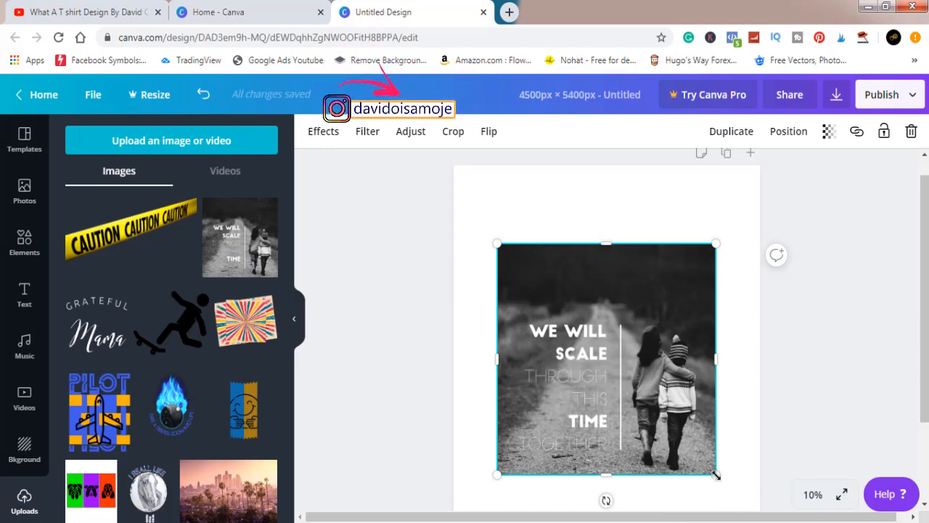
{"action": "left_click_drag", "start_coordinate": [715, 476], "coordinate": [733, 492]}
{"action": "left_click_drag", "start_coordinate": [697, 381], "coordinate": [687, 366]}
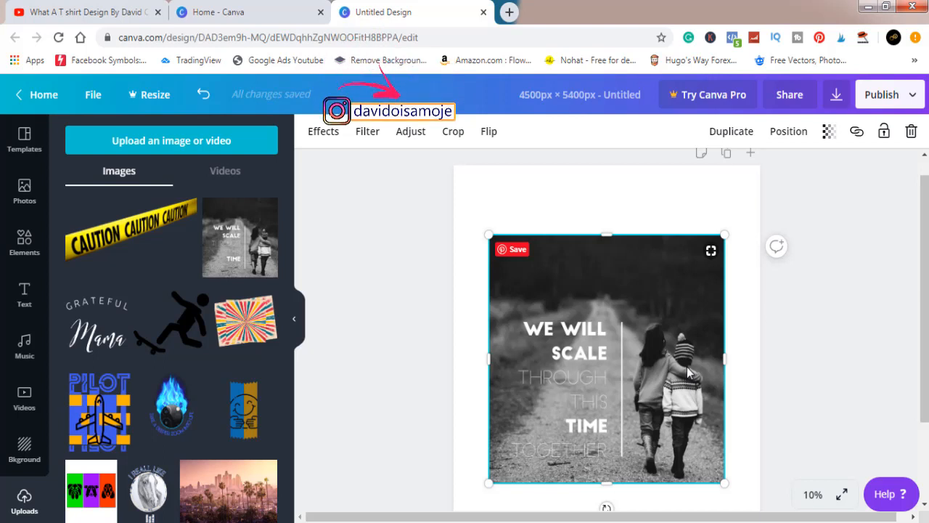
{"action": "left_click", "coordinate": [850, 353]}
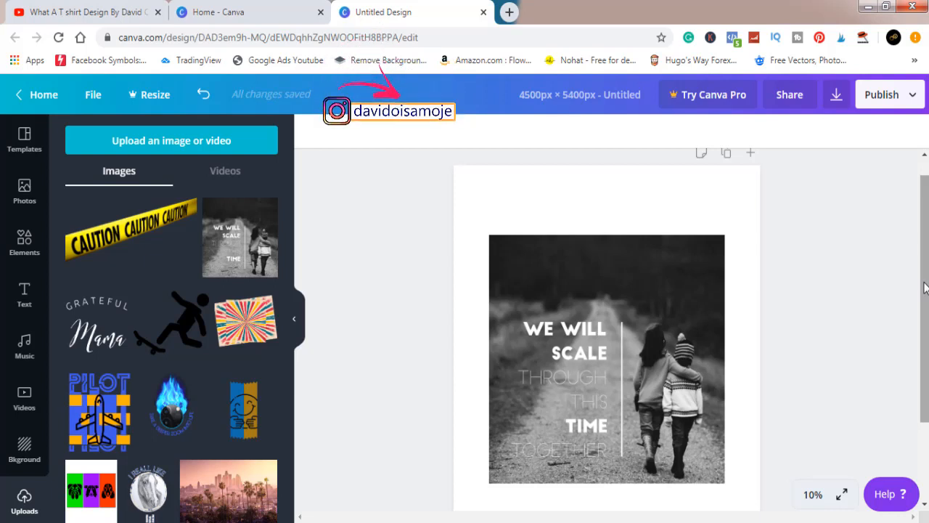
- Add the caution tape image, enlarge it to slightly more than the photo's width and place it across the photo's upper part
{"action": "left_click", "coordinate": [156, 236]}
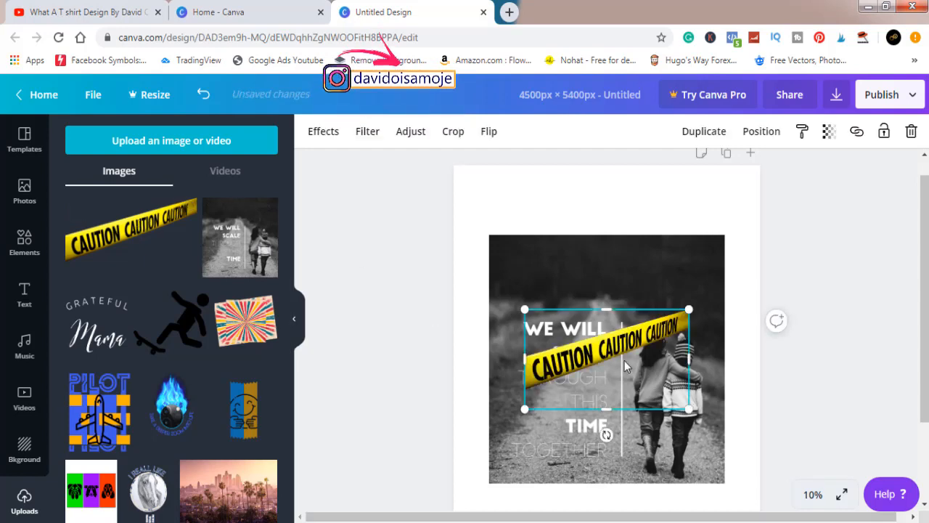
{"action": "left_click_drag", "start_coordinate": [620, 354], "coordinate": [611, 247]}
{"action": "left_click_drag", "start_coordinate": [681, 312], "coordinate": [740, 345]}
{"action": "left_click_drag", "start_coordinate": [680, 287], "coordinate": [634, 272]}
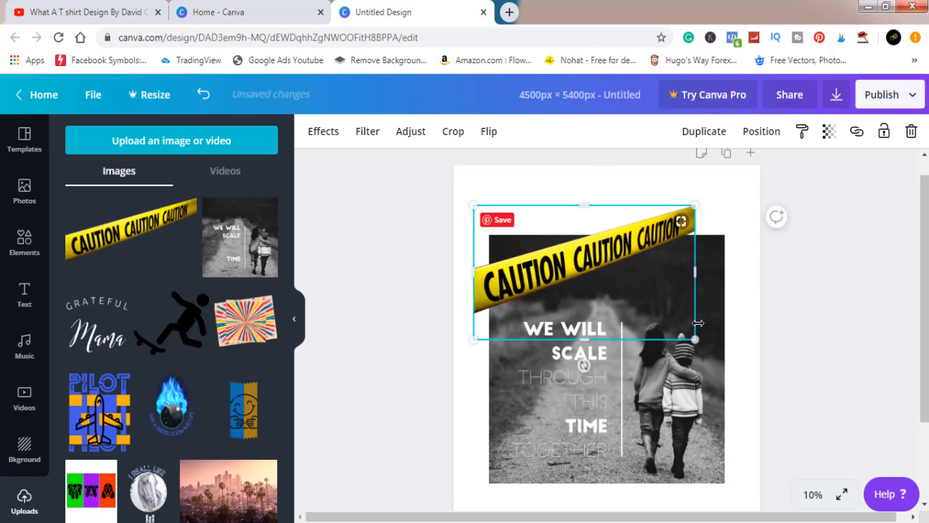
{"action": "left_click_drag", "start_coordinate": [695, 342], "coordinate": [719, 348]}
{"action": "left_click_drag", "start_coordinate": [661, 261], "coordinate": [669, 267]}
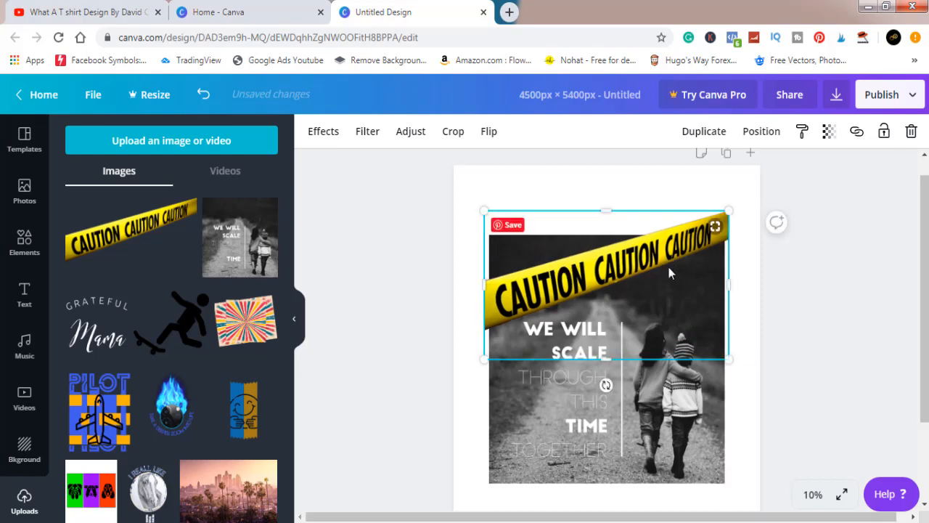
{"action": "left_click", "coordinate": [826, 363]}
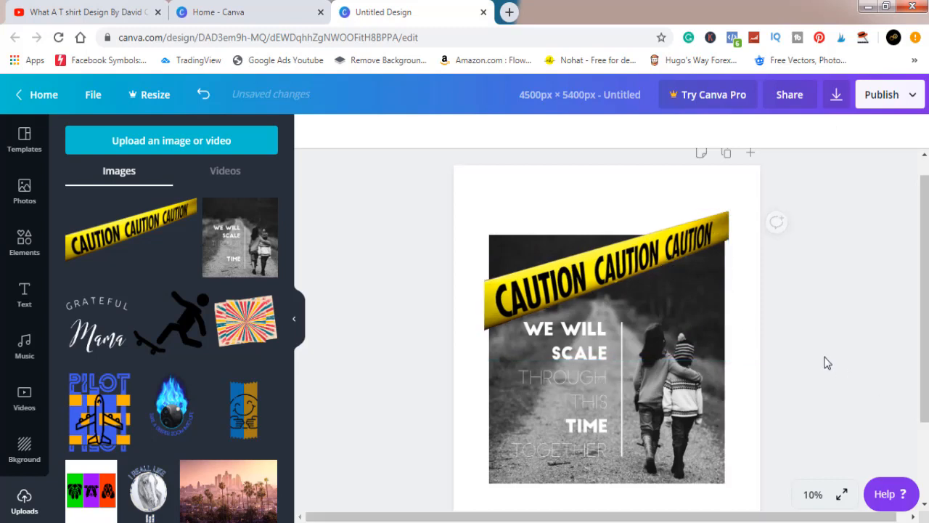
- Nudge the caution tape slightly higher over the photo's upper edge
{"action": "scroll", "coordinate": [639, 271], "scroll_direction": "up", "scroll_amount": 1}
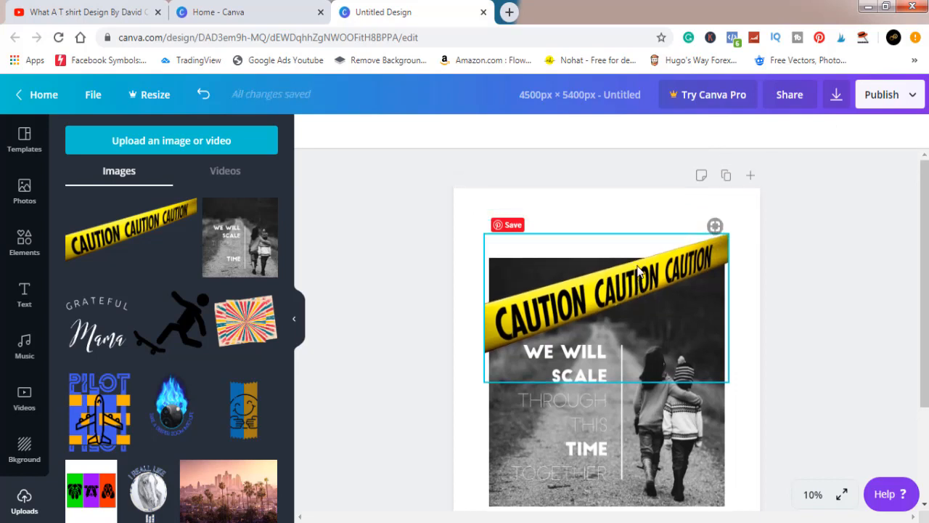
{"action": "left_click_drag", "start_coordinate": [638, 270], "coordinate": [636, 265]}
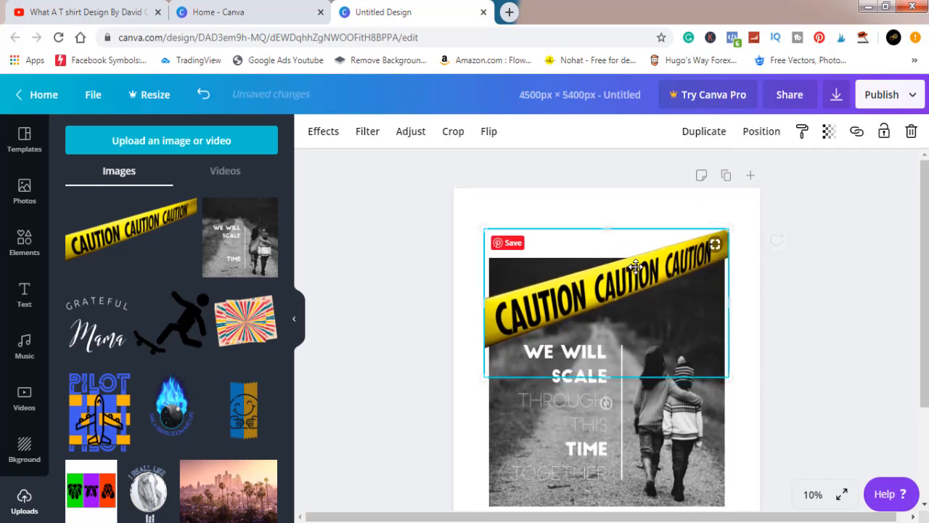
{"action": "left_click", "coordinate": [820, 301]}
{"action": "left_click_drag", "start_coordinate": [924, 241], "coordinate": [924, 261]}
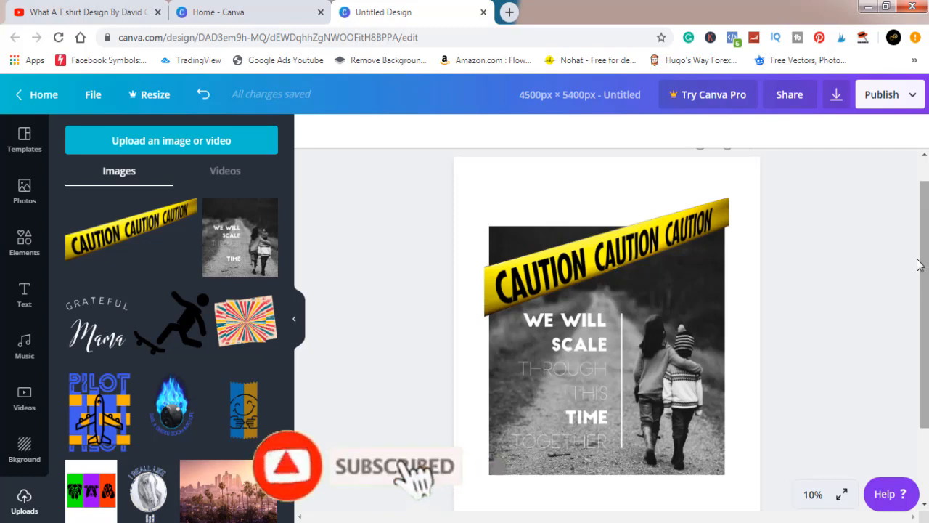
- Download the design as a PNG and show the downloaded file in its folder
{"action": "left_click", "coordinate": [836, 97]}
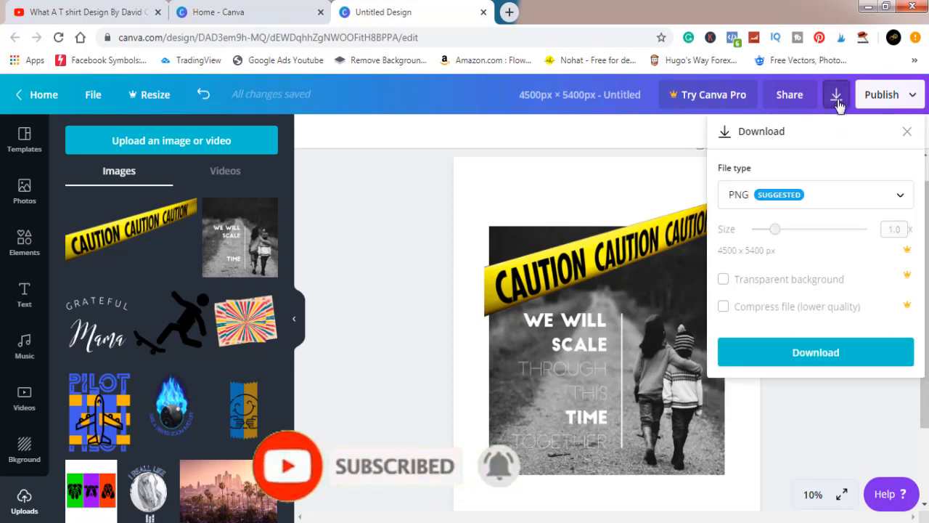
{"action": "left_click", "coordinate": [840, 353]}
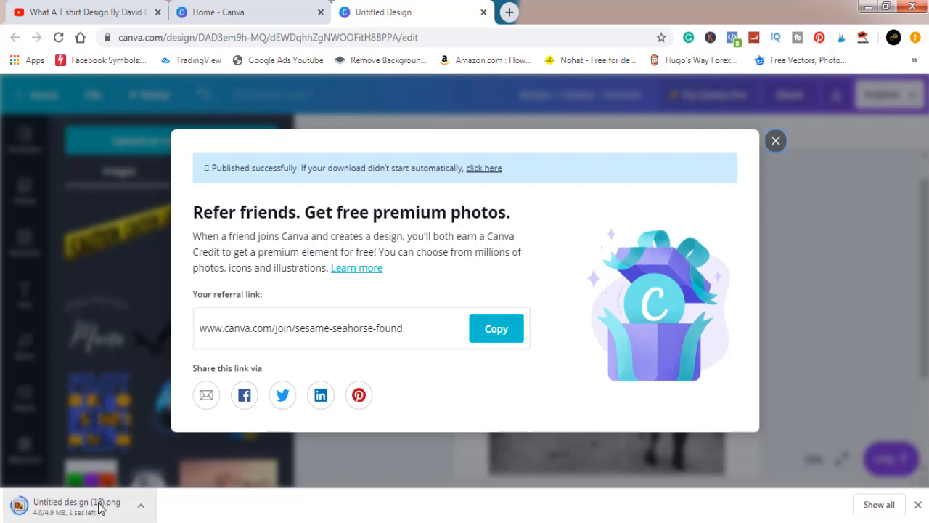
{"action": "left_click", "coordinate": [142, 507]}
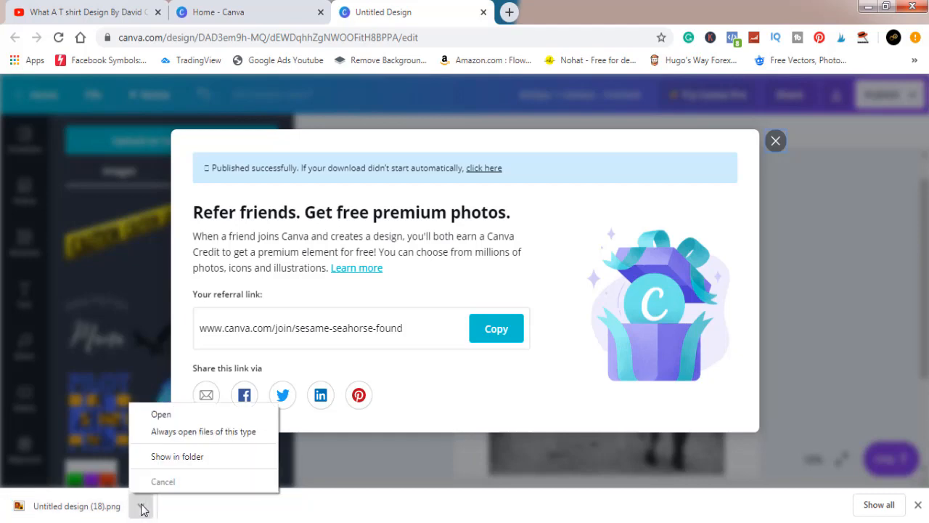
{"action": "left_click", "coordinate": [169, 458]}
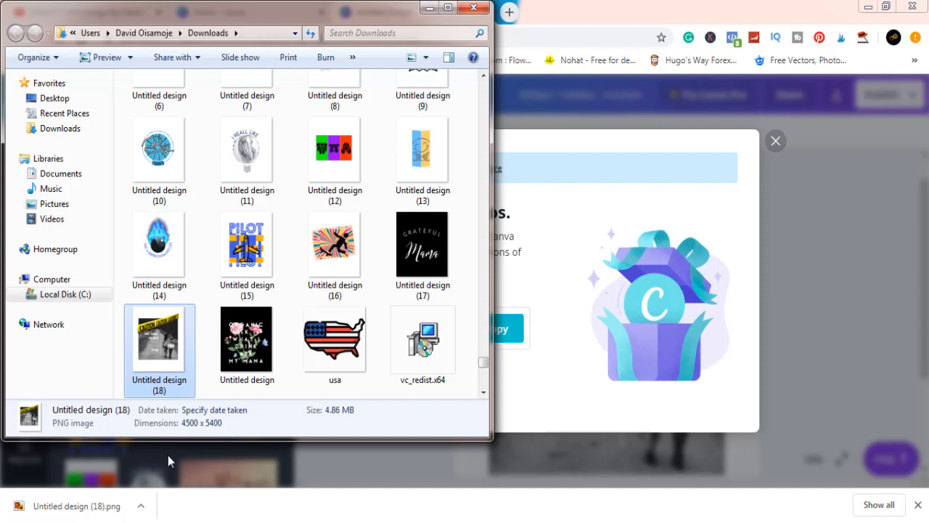
- Open the downloaded Untitled design (18) image in Photoshop
{"action": "right_click", "coordinate": [163, 354]}
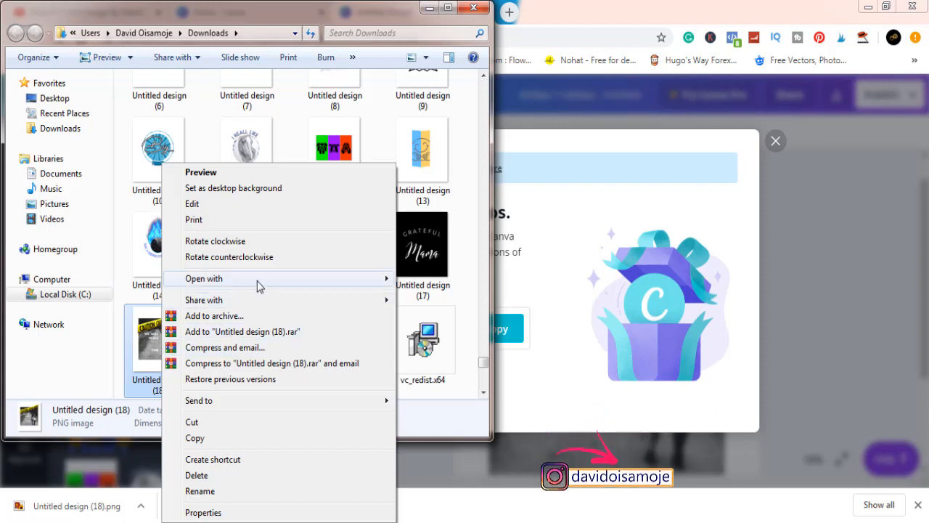
{"action": "mouse_move", "coordinate": [260, 286]}
{"action": "left_click", "coordinate": [439, 282]}
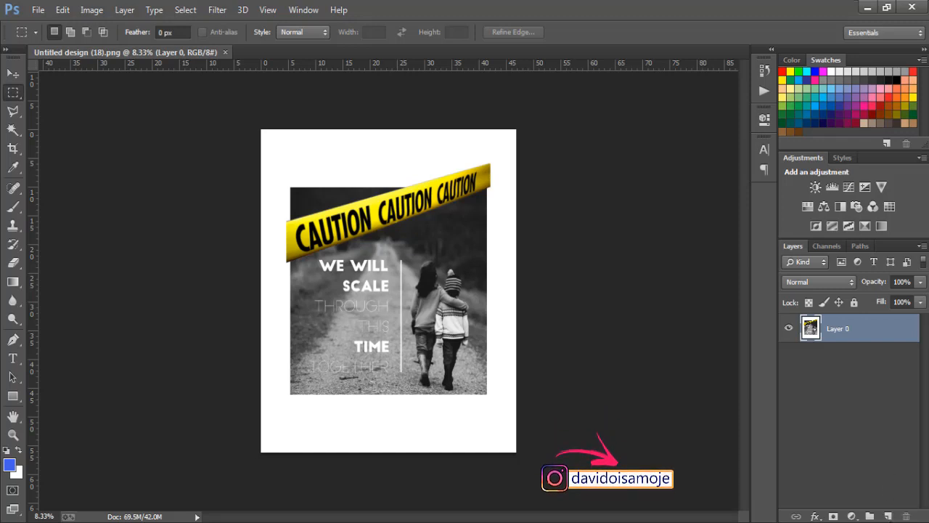
- Add an empty layer and, on Layer 0, delete the white background around the artwork with the Magic Wand, leaving nothing selected
{"action": "left_click", "coordinate": [888, 516]}
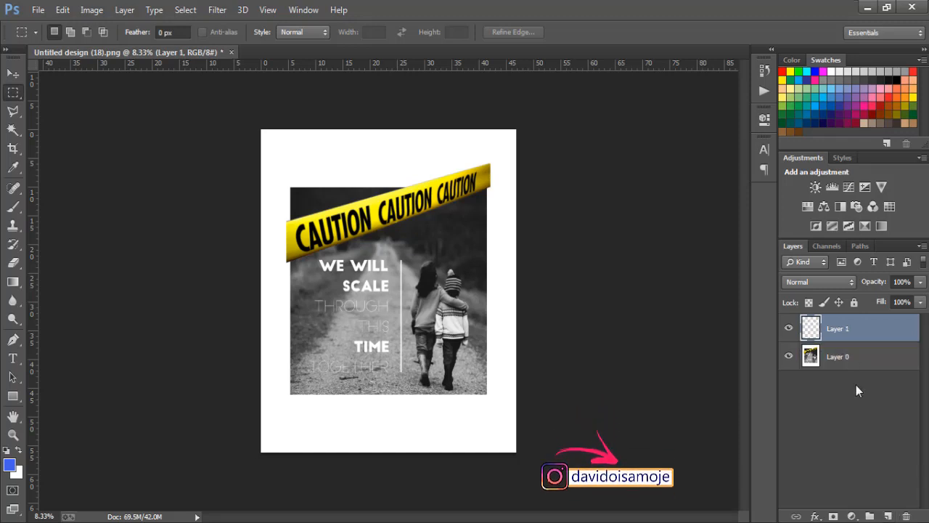
{"action": "left_click", "coordinate": [842, 359]}
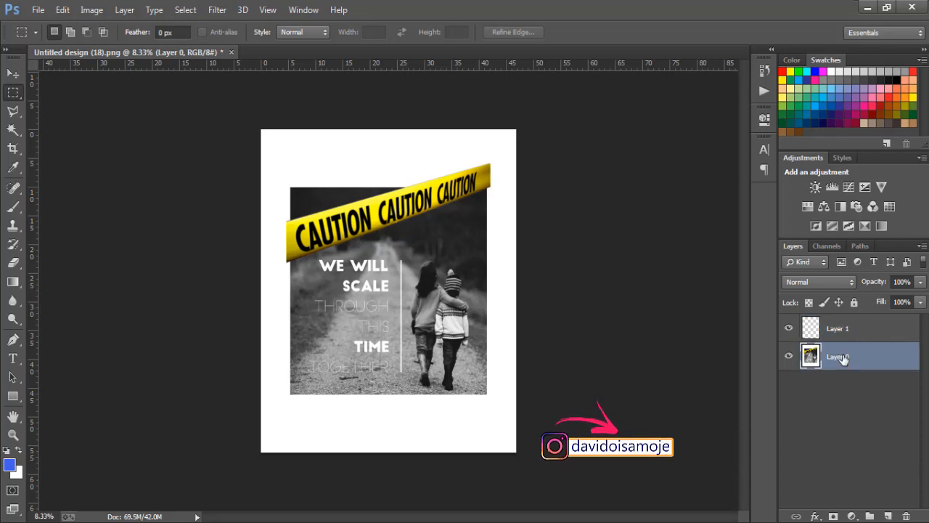
{"action": "left_click", "coordinate": [10, 131]}
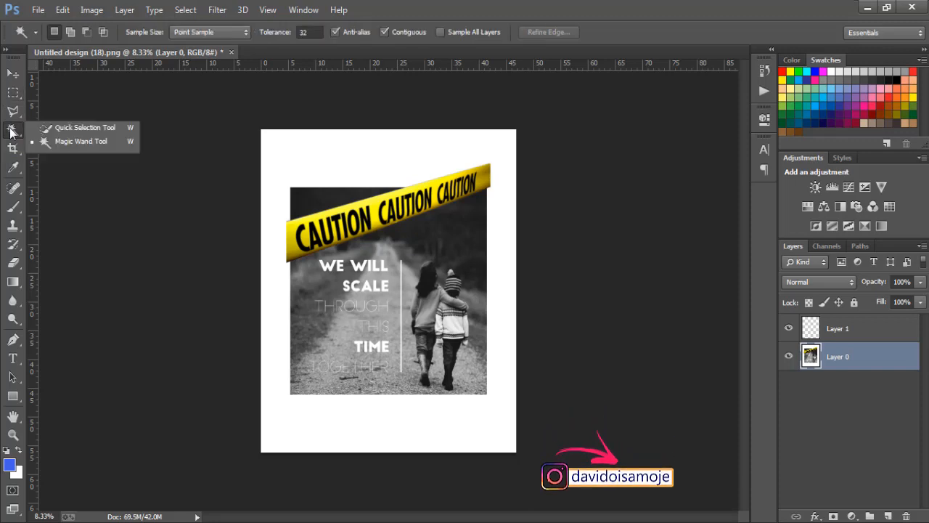
{"action": "left_click", "coordinate": [308, 156]}
{"action": "left_click", "coordinate": [310, 155]}
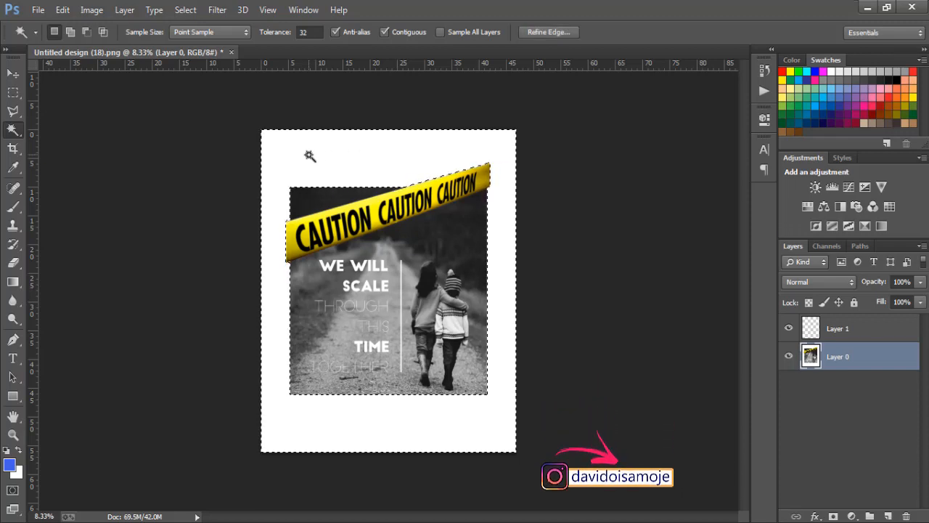
{"action": "key", "text": "Delete"}
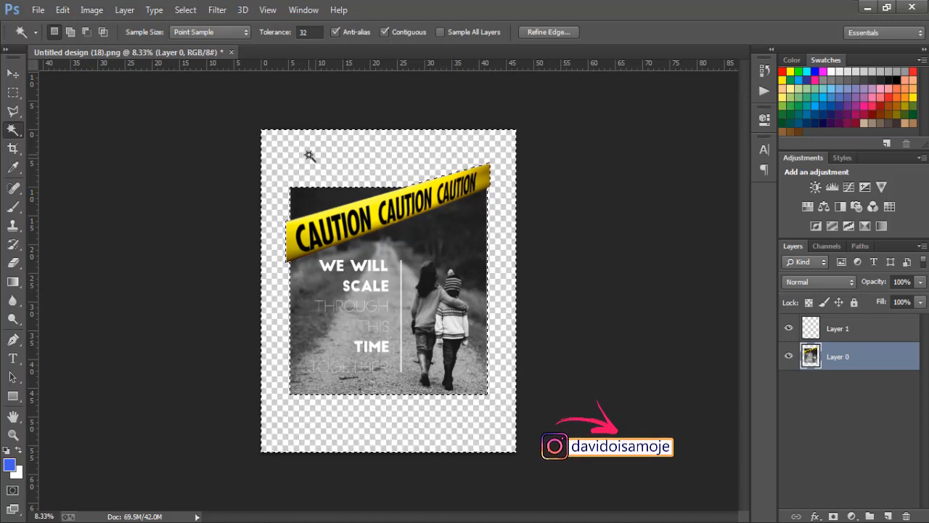
{"action": "key", "text": "ctrl+d"}
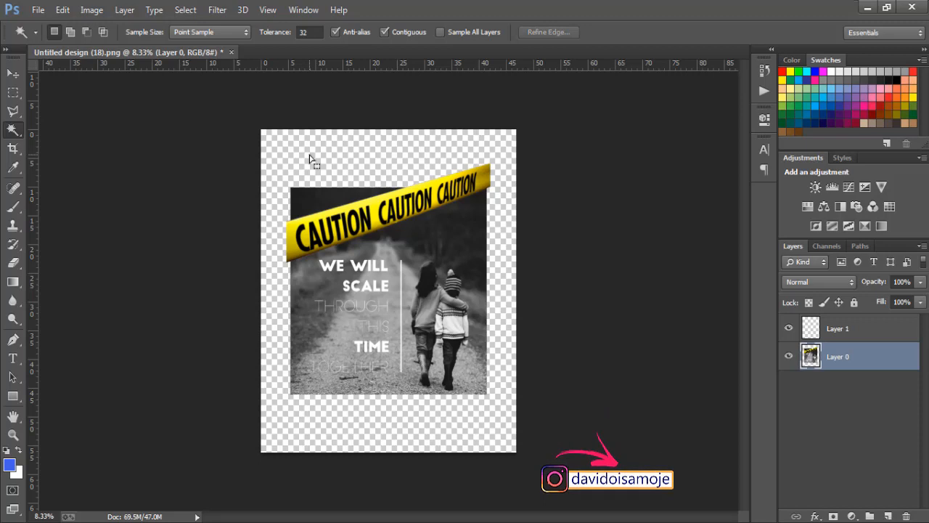
- Save the transparent design in the Pictures library as a PNG named "make it together", with smallest compression and no interlacing
{"action": "left_click", "coordinate": [37, 11]}
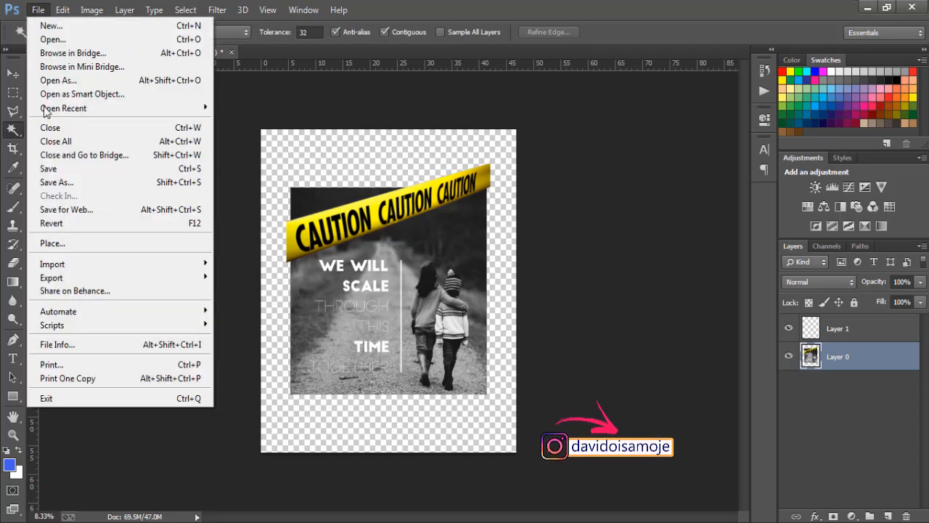
{"action": "left_click", "coordinate": [61, 182]}
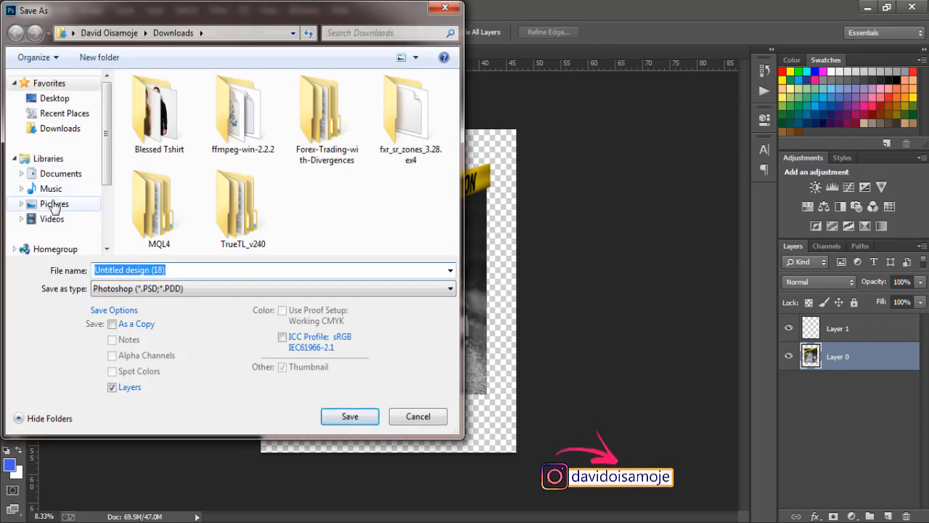
{"action": "left_click", "coordinate": [54, 203]}
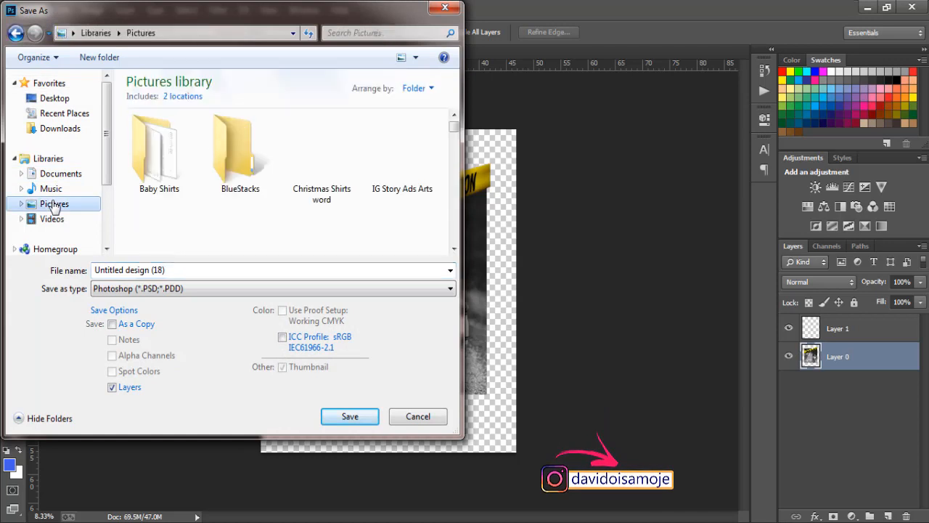
{"action": "left_click", "coordinate": [115, 269]}
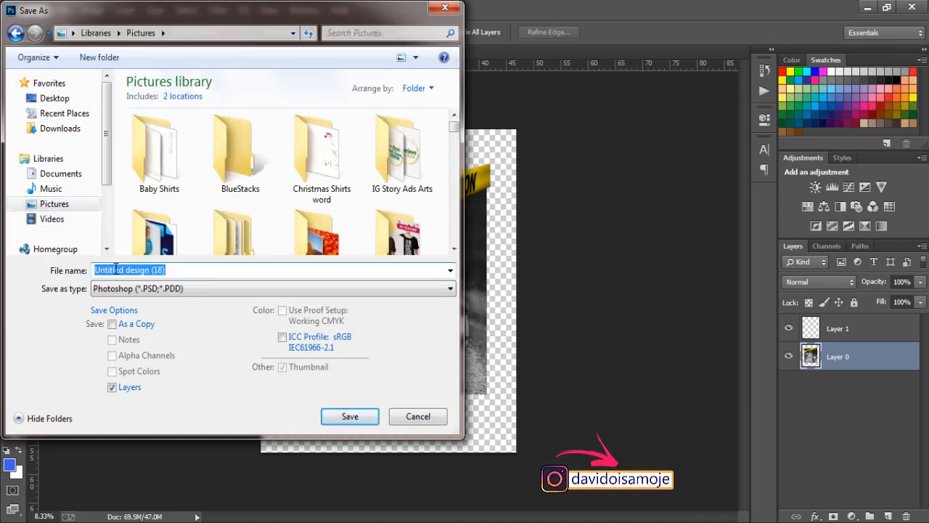
{"action": "type", "text": "make"}
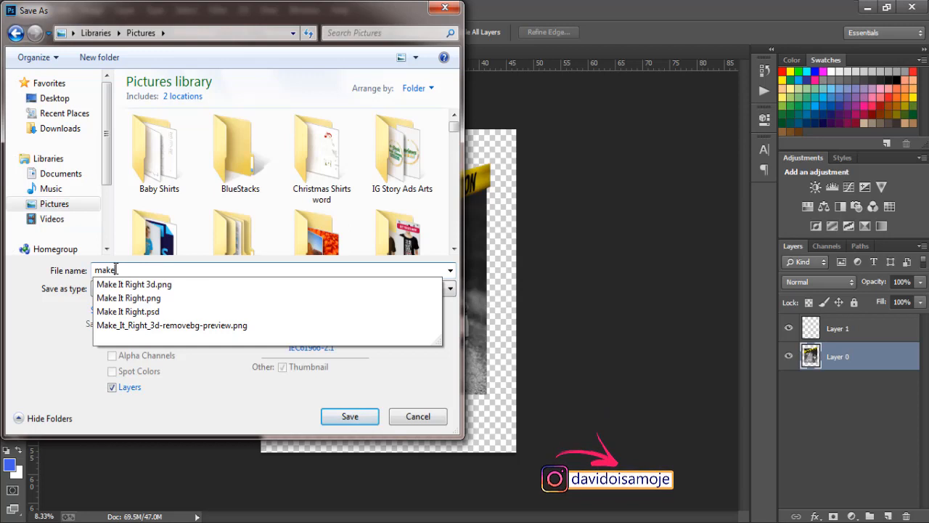
{"action": "type", "text": " it"}
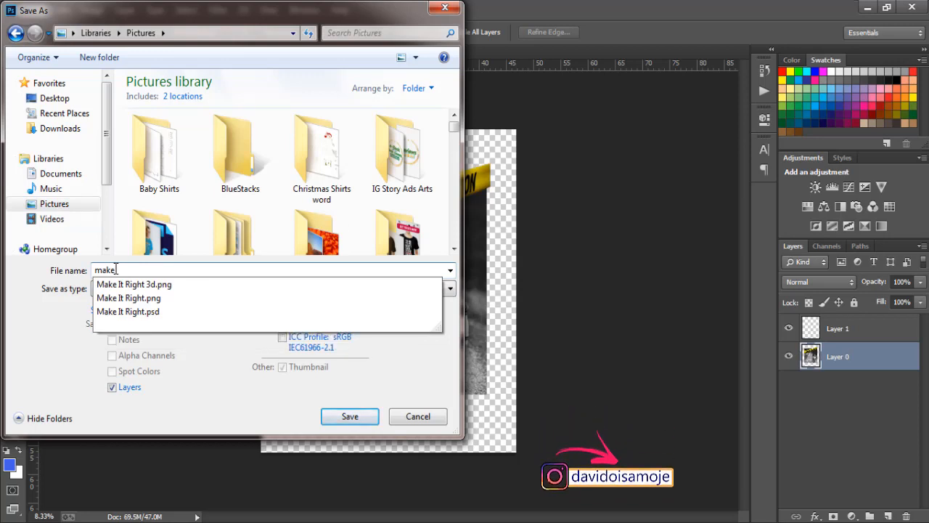
{"action": "type", "text": " to"}
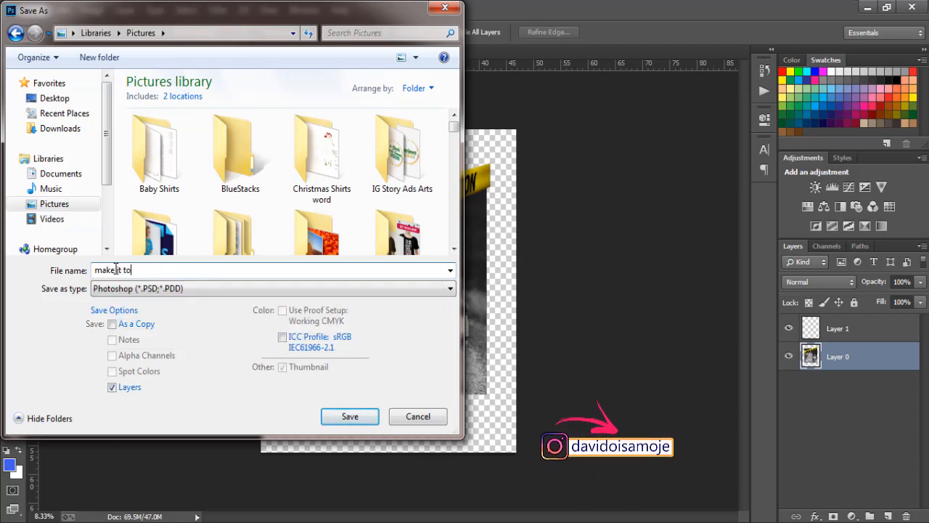
{"action": "type", "text": "gether"}
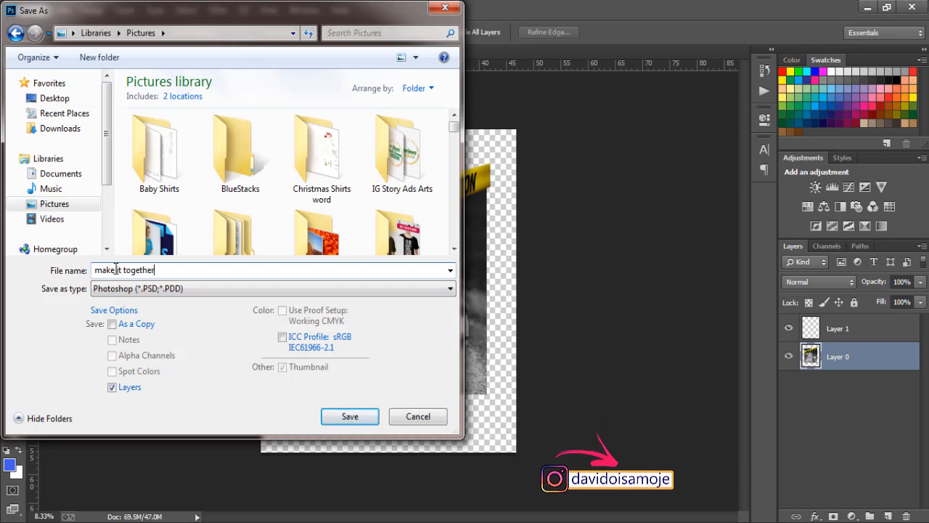
{"action": "left_click", "coordinate": [119, 289]}
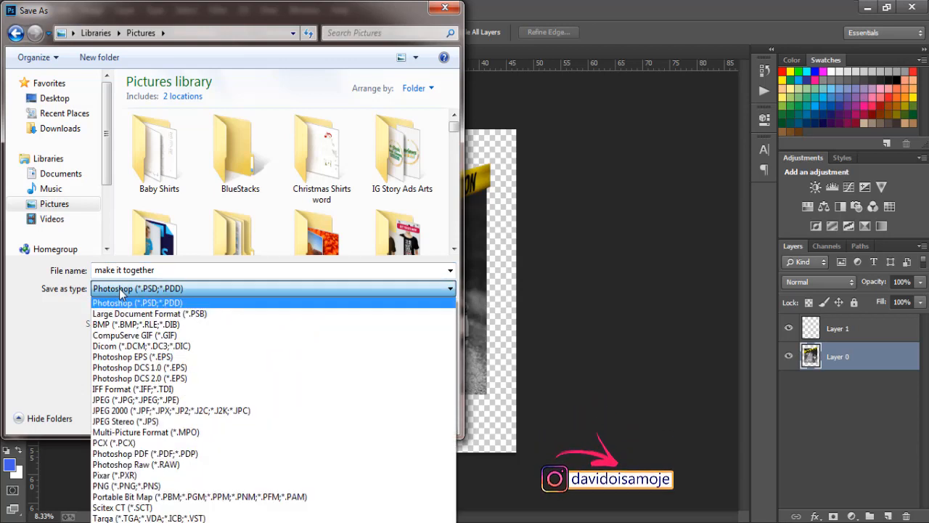
{"action": "left_click", "coordinate": [128, 484]}
{"action": "left_click", "coordinate": [338, 419]}
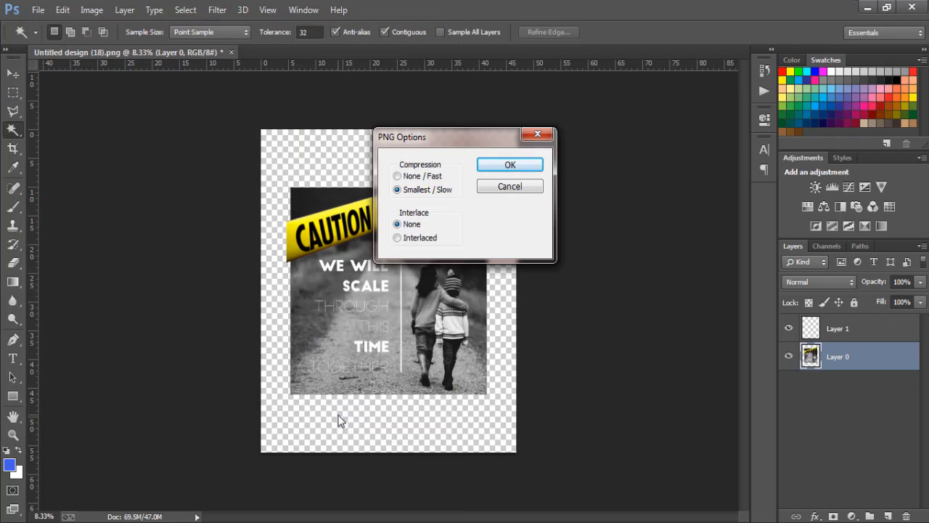
{"action": "left_click", "coordinate": [486, 162]}
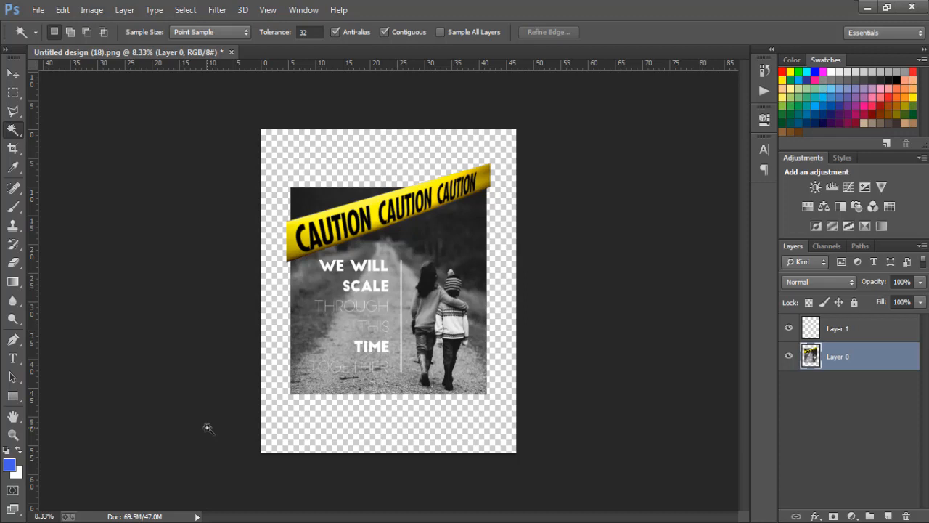
- Open the "New tshirt mockup on hunger" PSD from the MOckUps folder in the Pictures library
{"action": "left_click", "coordinate": [109, 522]}
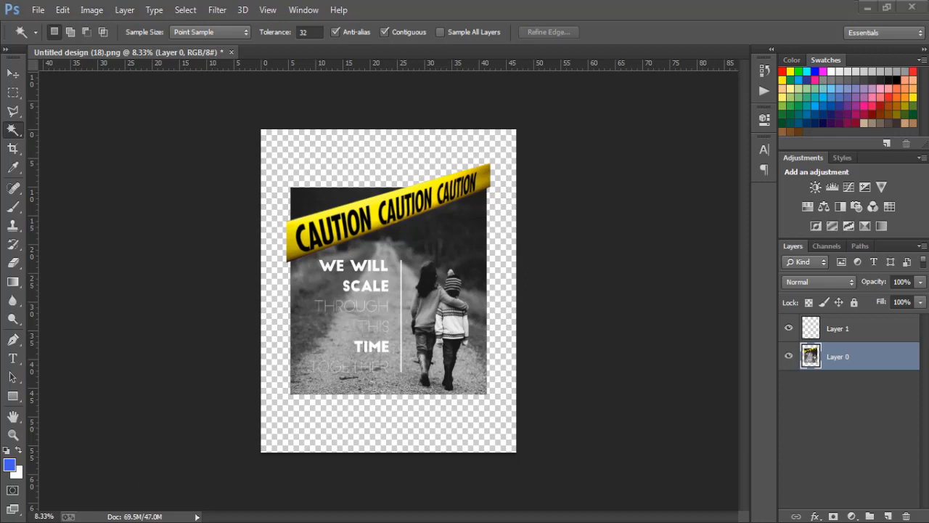
{"action": "left_click", "coordinate": [56, 203]}
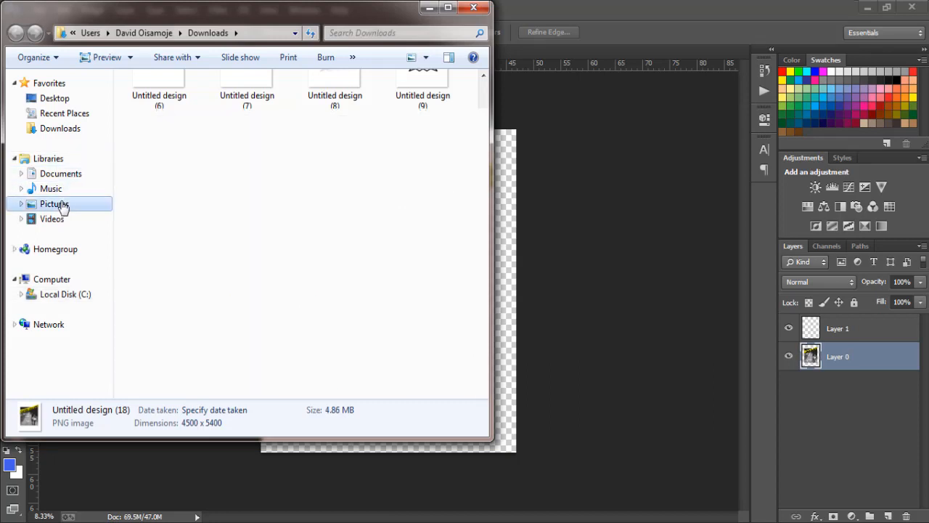
{"action": "double_click", "coordinate": [159, 254]}
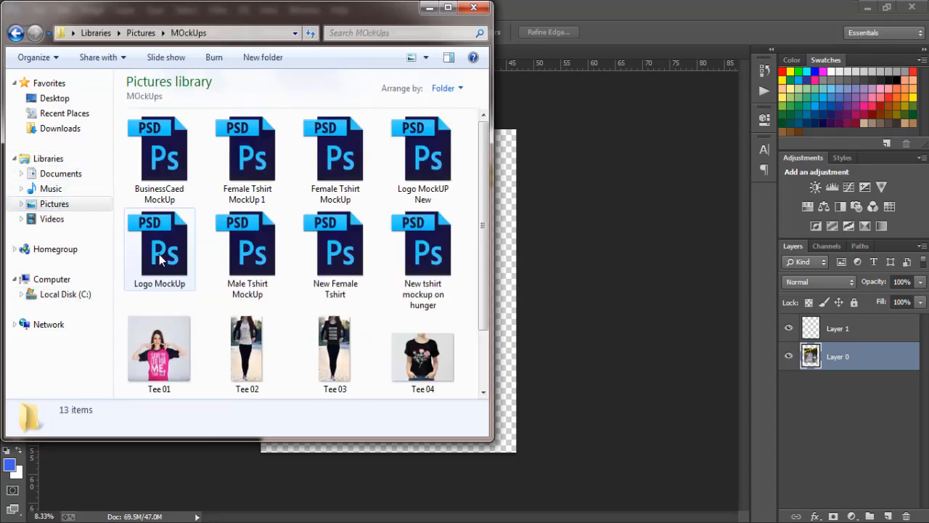
{"action": "double_click", "coordinate": [434, 284]}
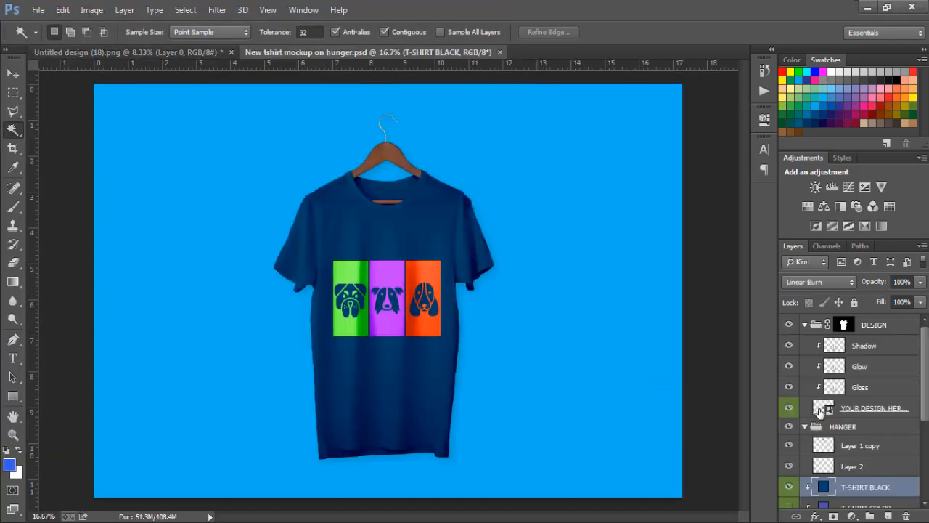
- Open the contents of the mockup's YOUR DESIGN HERE smart object and delete the "dg c" and "Bali" layers
{"action": "double_click", "coordinate": [819, 411]}
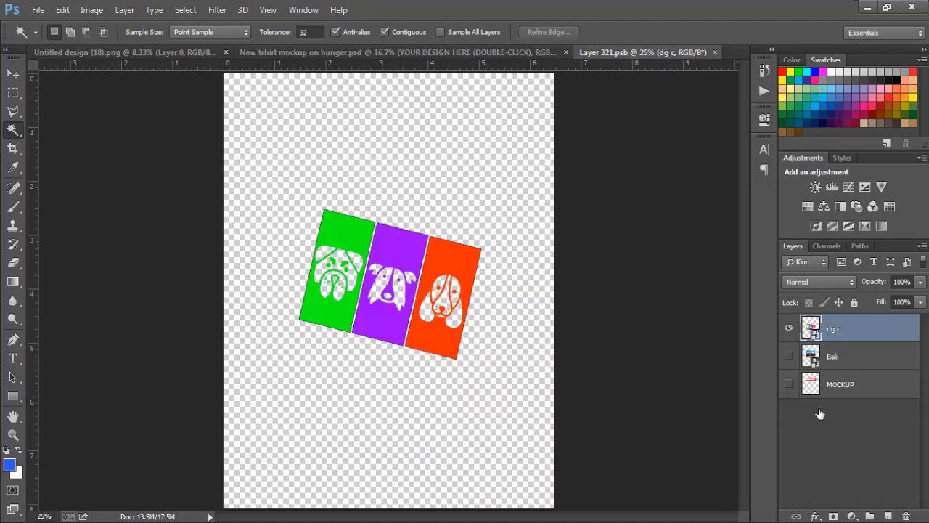
{"action": "key", "text": "Delete"}
{"action": "key", "text": "Delete"}
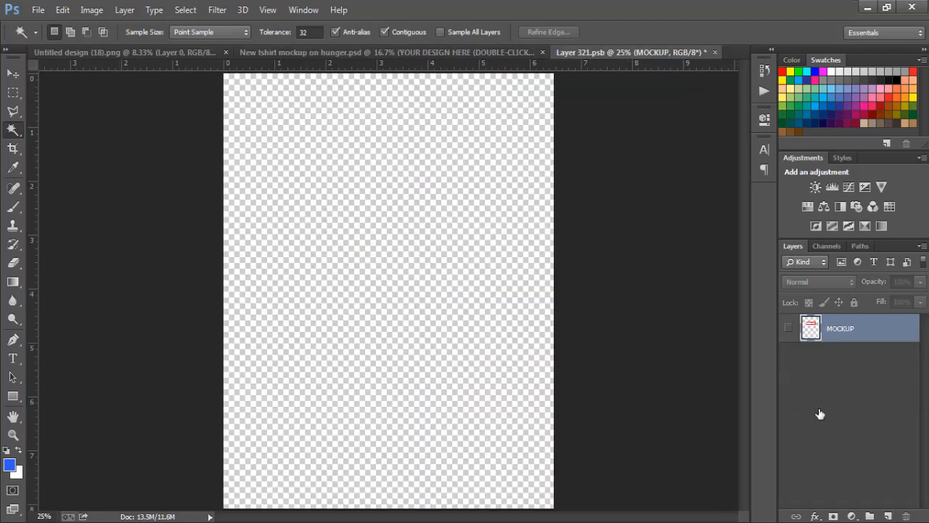
- Place the "make it together" image from the Pictures library into the smart object and scale it down about its centre to roughly two-thirds
{"action": "left_click", "coordinate": [108, 521]}
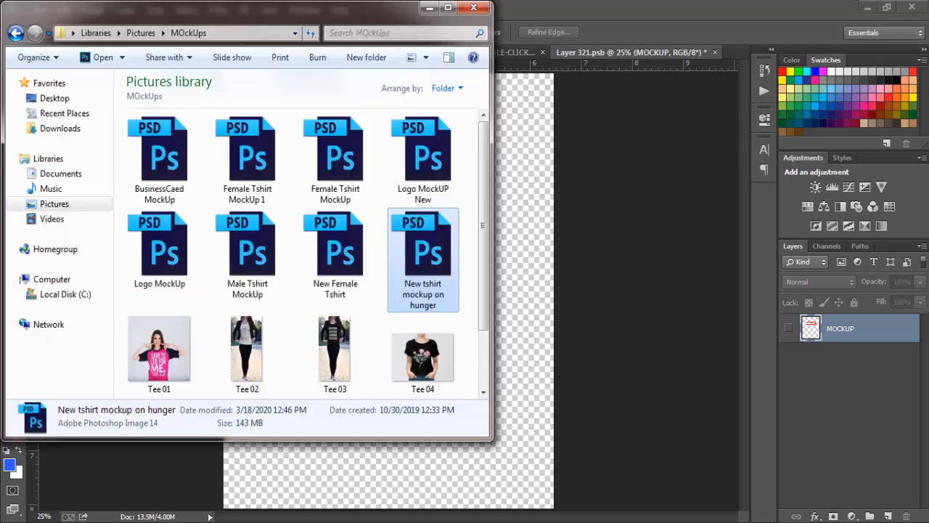
{"action": "left_click", "coordinate": [54, 205]}
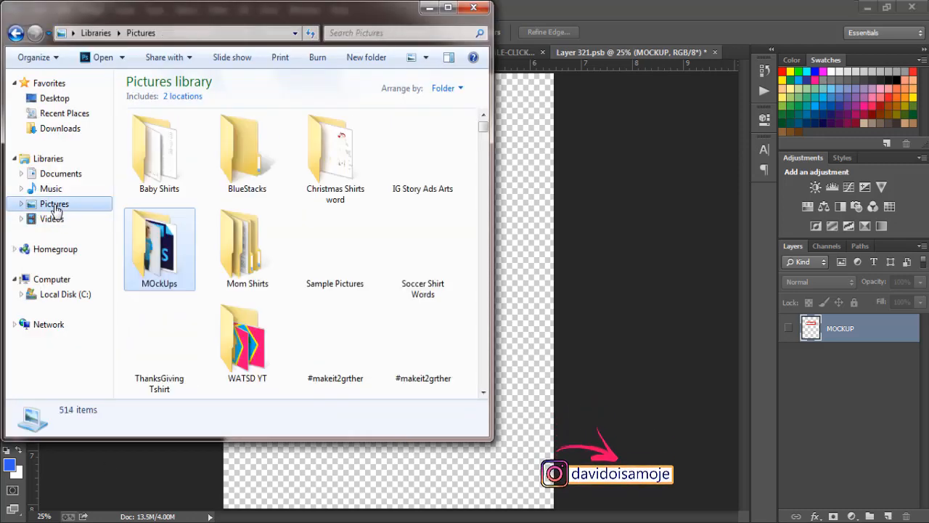
{"action": "left_click", "coordinate": [254, 270]}
{"action": "key", "text": "m"}
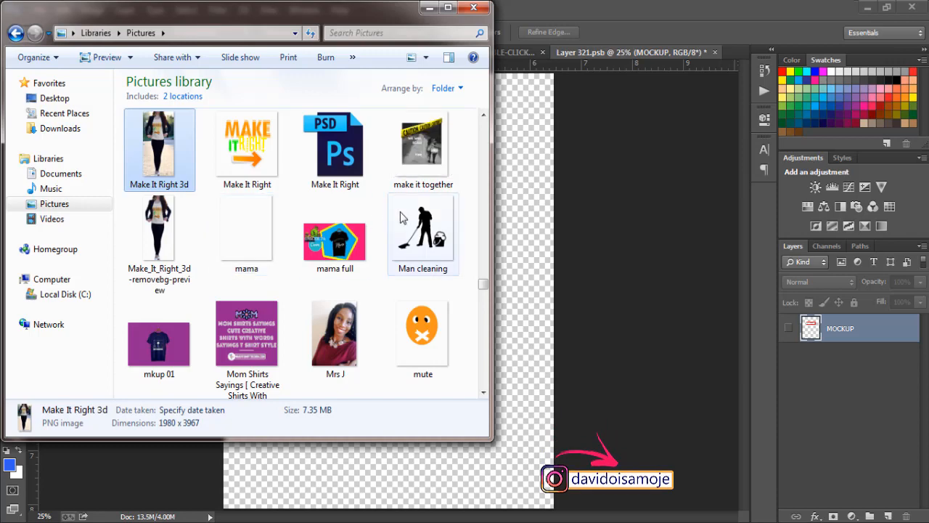
{"action": "left_click", "coordinate": [413, 158]}
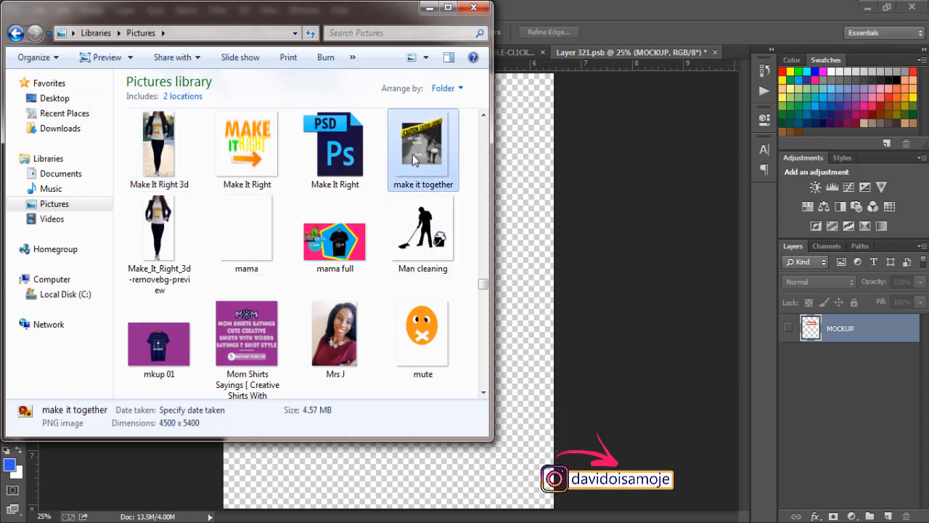
{"action": "left_click_drag", "start_coordinate": [415, 158], "coordinate": [523, 178]}
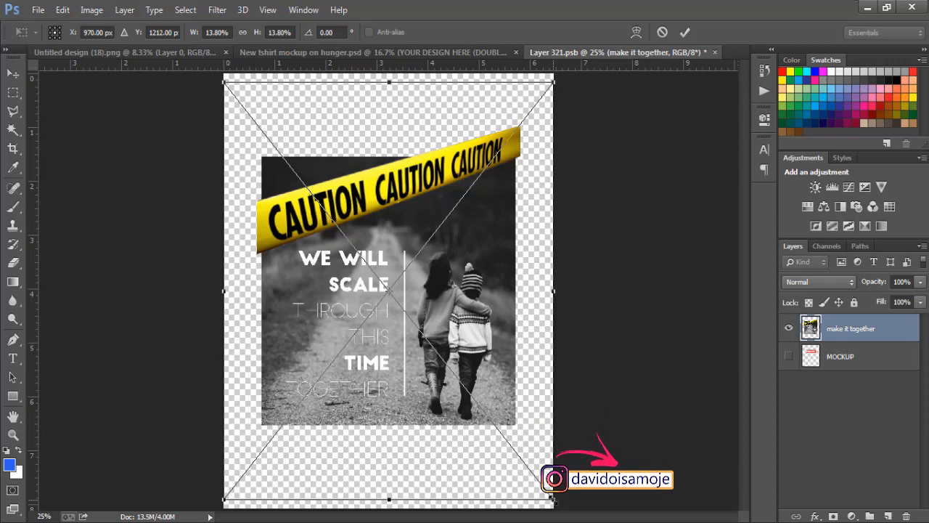
{"action": "left_click_drag", "start_coordinate": [553, 499], "coordinate": [493, 424]}
{"action": "key", "text": "w"}
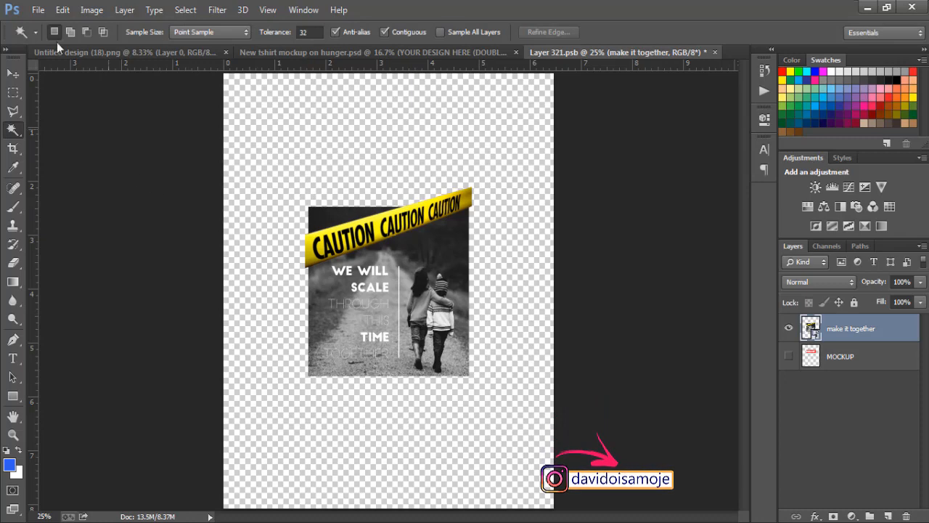
- Save the edited smart object contents and return to the "New tshirt mockup on hunger" document
{"action": "left_click", "coordinate": [38, 10]}
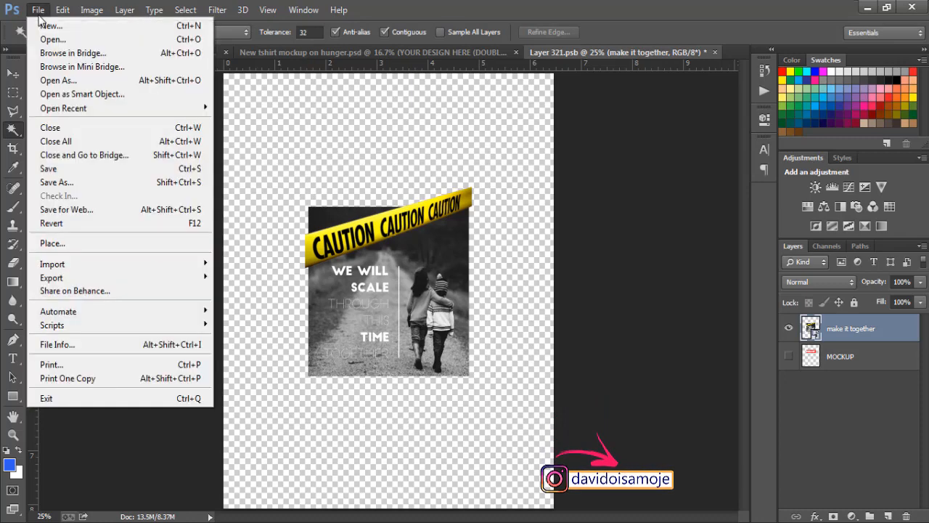
{"action": "left_click", "coordinate": [61, 171]}
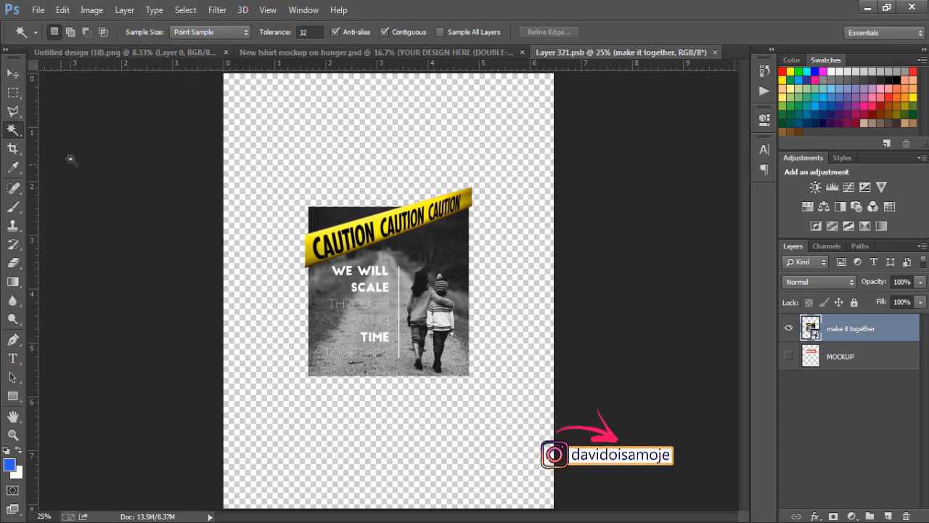
{"action": "left_click", "coordinate": [350, 54]}
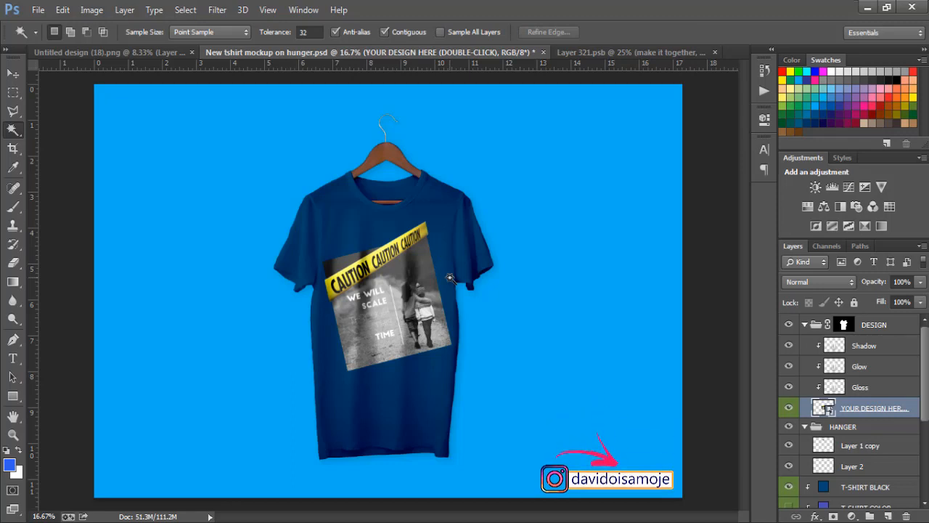
- Recolour the T-SHIRT BLACK fill layer to light grey-blue, #b9cbda
{"action": "double_click", "coordinate": [825, 490]}
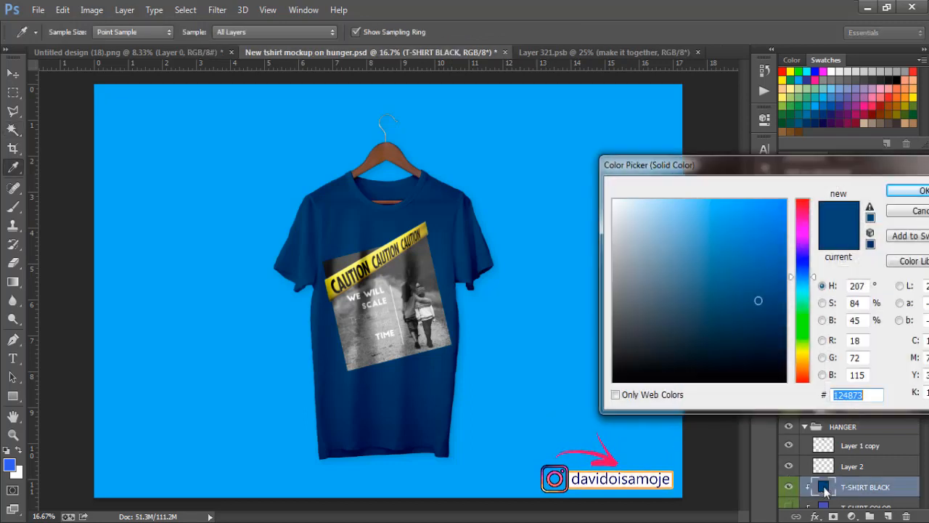
{"action": "left_click", "coordinate": [622, 213]}
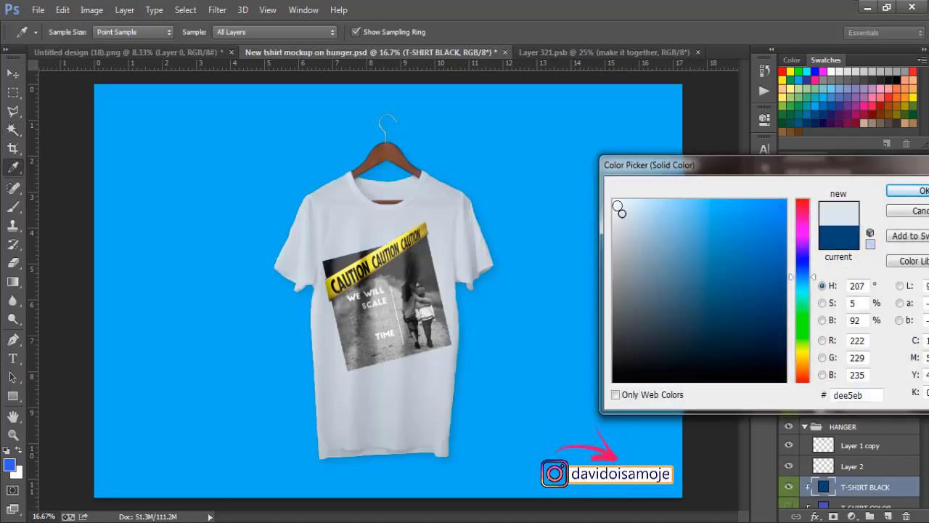
{"action": "left_click", "coordinate": [639, 226]}
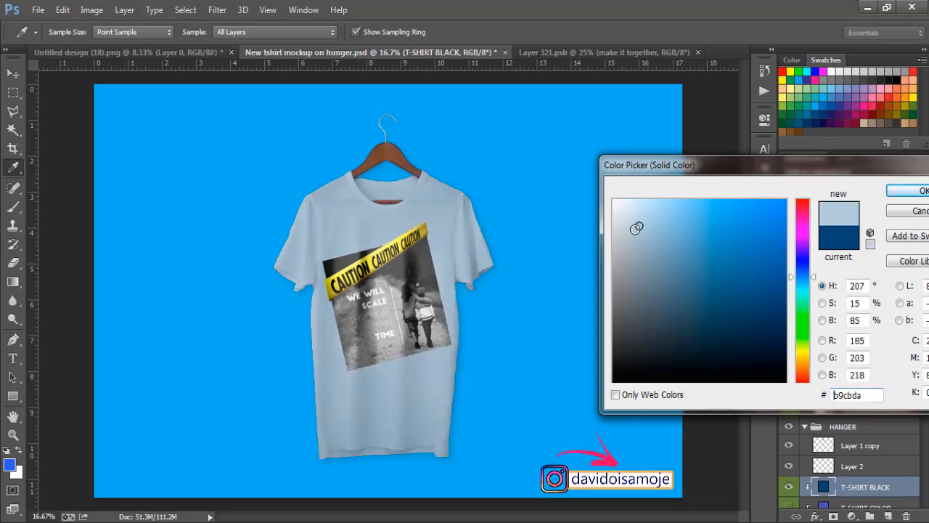
{"action": "left_click", "coordinate": [895, 199]}
{"action": "key", "text": "w"}
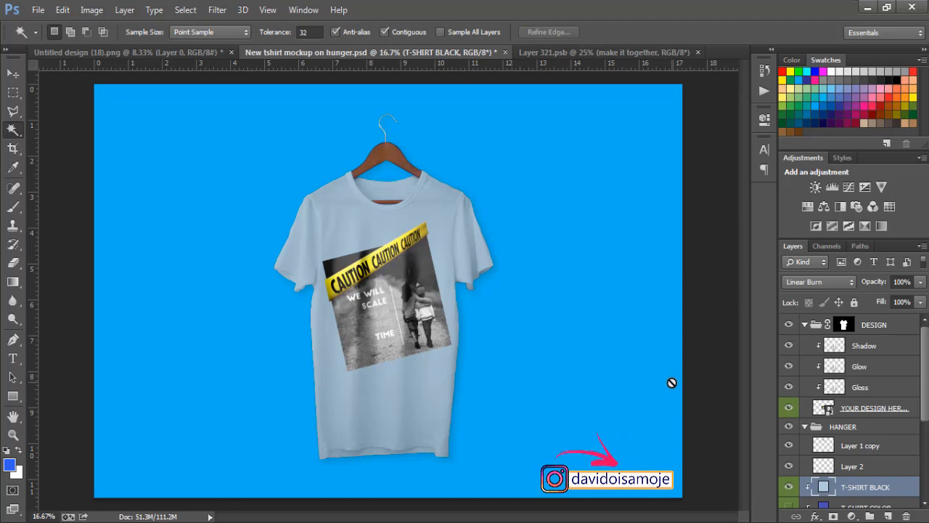
- Rotate the YOUR DESIGN HERE layer until the print sits nearly upright on the shirt, at about -0.96°
{"action": "left_click", "coordinate": [870, 411]}
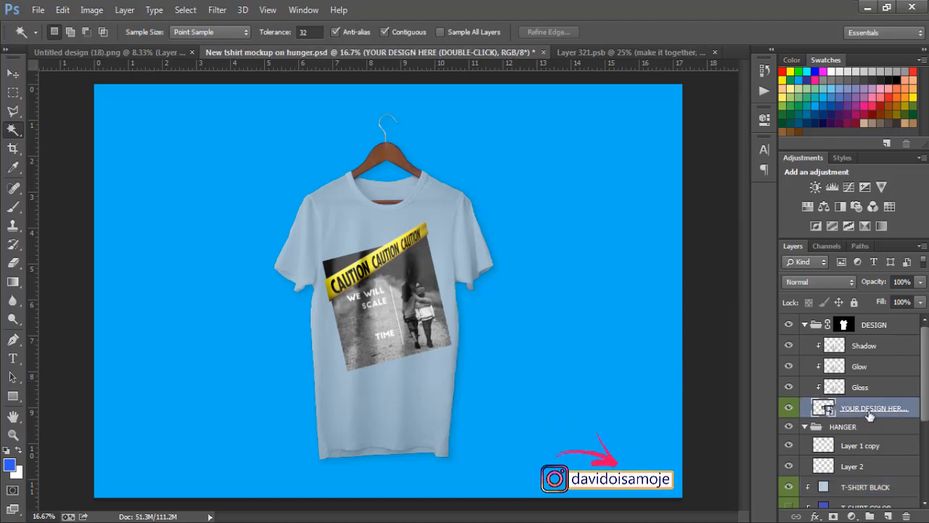
{"action": "key", "text": "ctrl+t"}
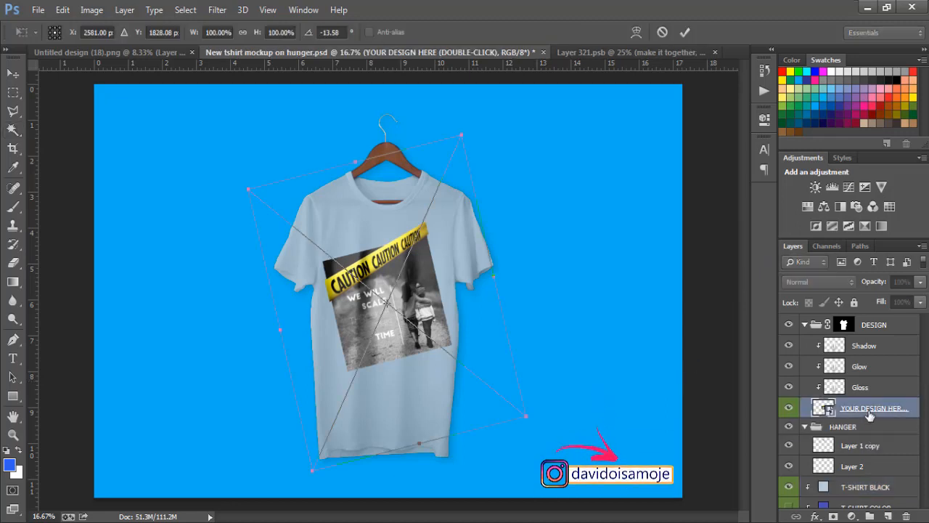
{"action": "left_click_drag", "start_coordinate": [552, 419], "coordinate": [525, 448]}
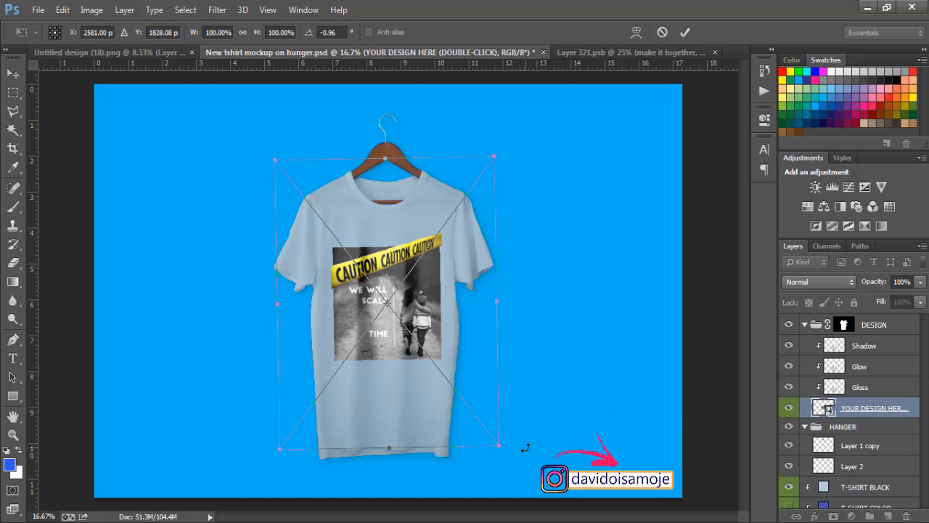
{"action": "key", "text": "Return"}
{"action": "key", "text": "w"}
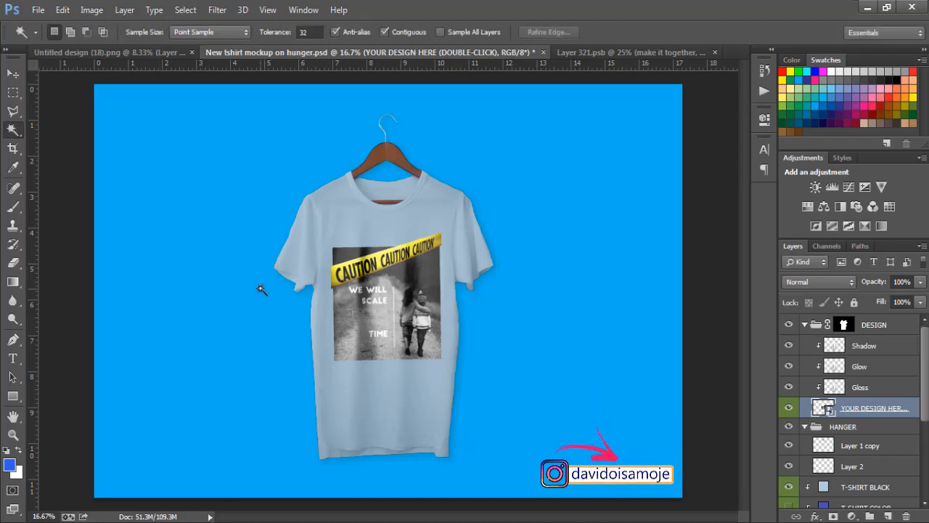
- Start saving the mockup under a new name in the Pictures library, with the file name "Make It Right full"
{"action": "left_click", "coordinate": [37, 10]}
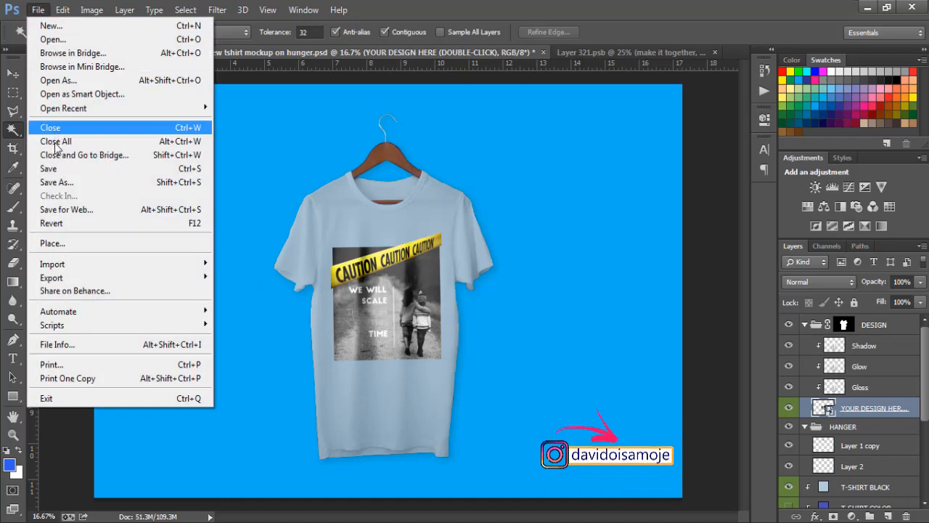
{"action": "left_click", "coordinate": [61, 184]}
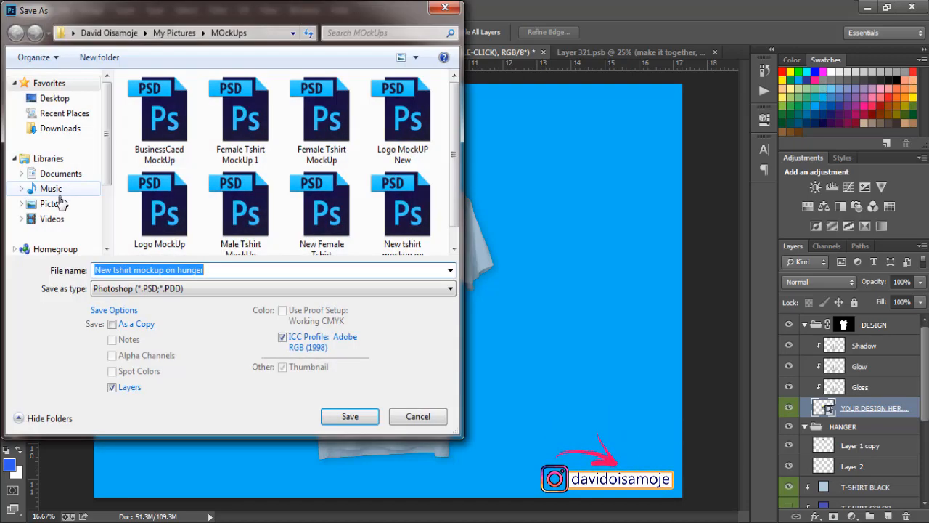
{"action": "left_click", "coordinate": [61, 204]}
{"action": "left_click", "coordinate": [129, 270]}
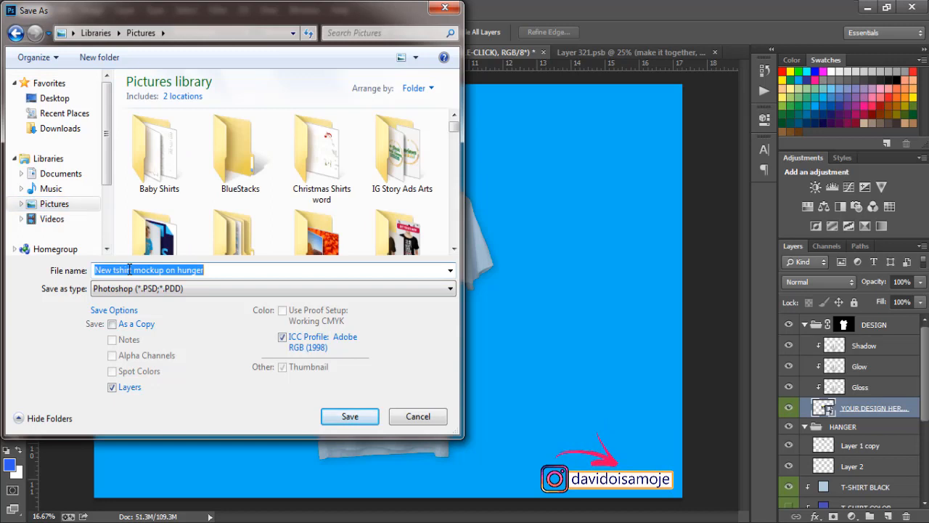
{"action": "type", "text": "ma"}
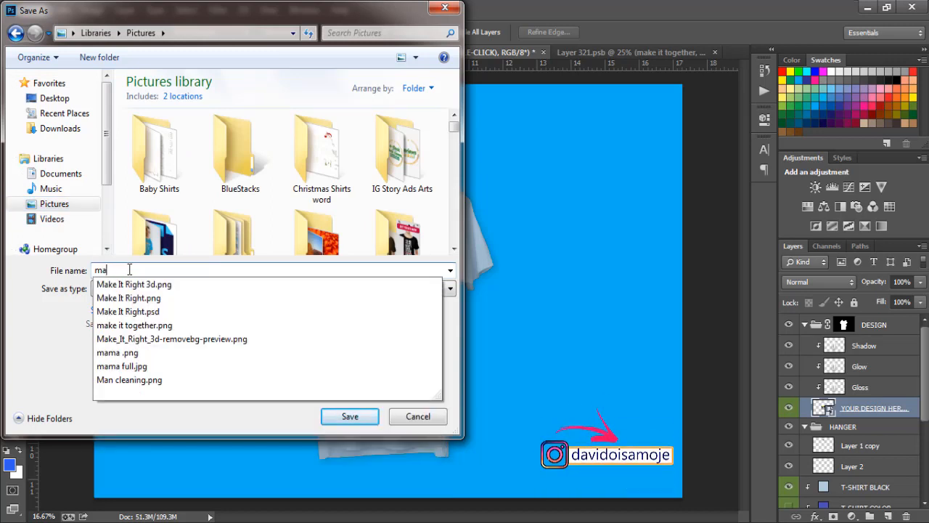
{"action": "key", "text": "Up"}
{"action": "key", "text": "Up"}
{"action": "key", "text": "Up"}
{"action": "key", "text": "Up"}
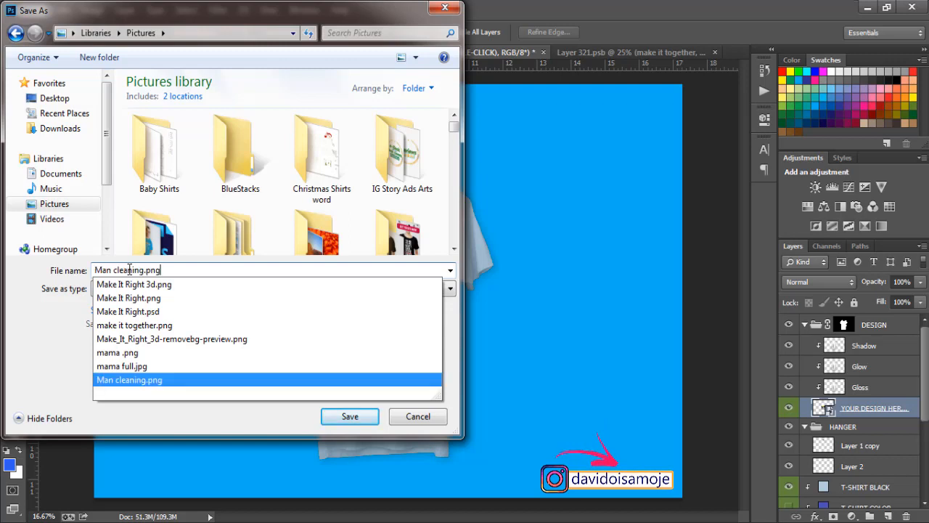
{"action": "key", "text": "Up"}
{"action": "key", "text": "Up"}
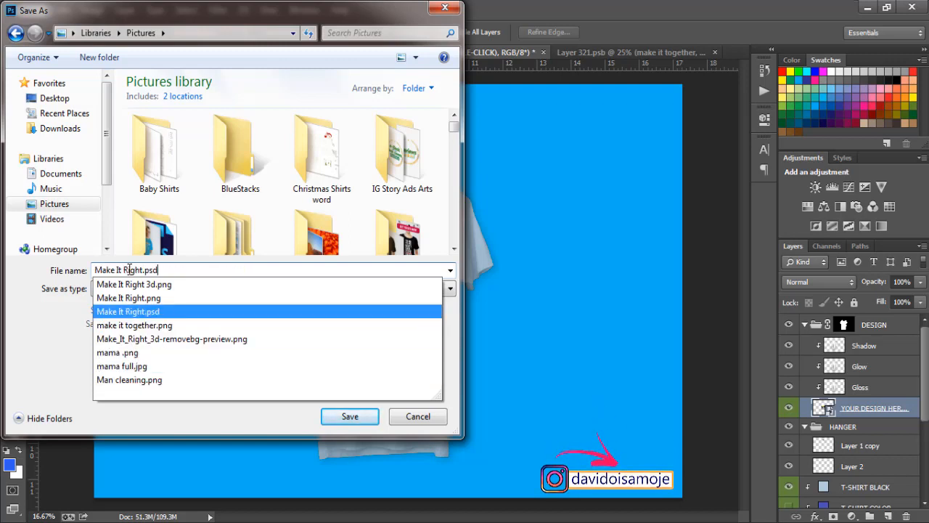
{"action": "key", "text": "BackSpace"}
{"action": "key", "text": "BackSpace"}
{"action": "key", "text": "BackSpace"}
{"action": "key", "text": "BackSpace"}
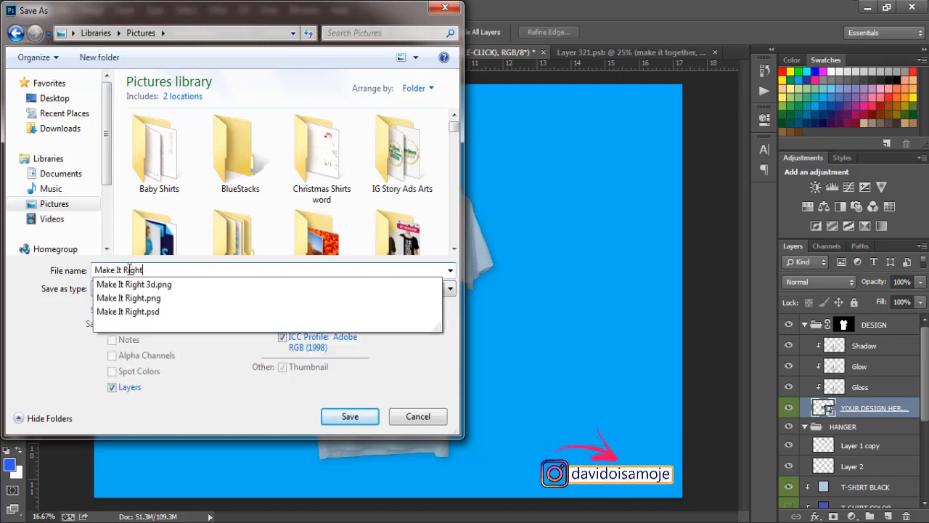
{"action": "type", "text": "full"}
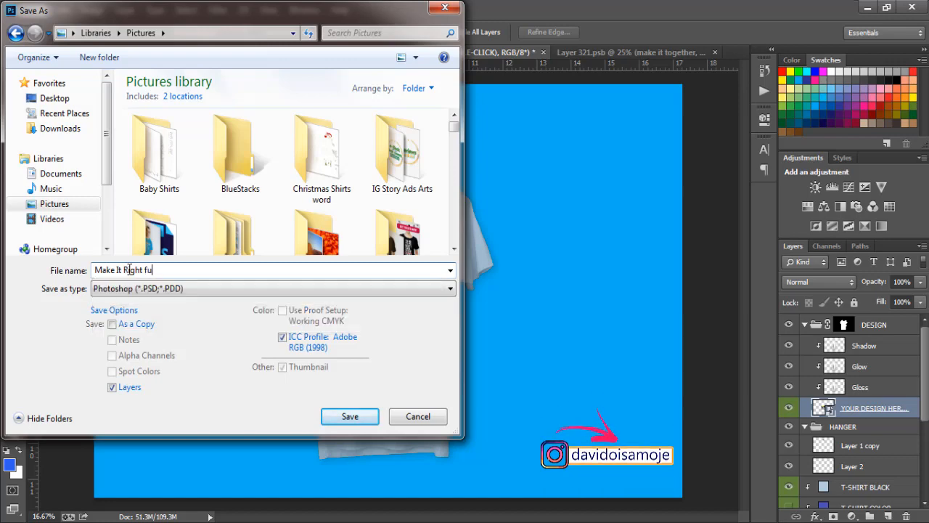
- Set the file format to JPEG and save it at maximum quality 12, progressive with 3 scans
{"action": "left_click", "coordinate": [139, 290]}
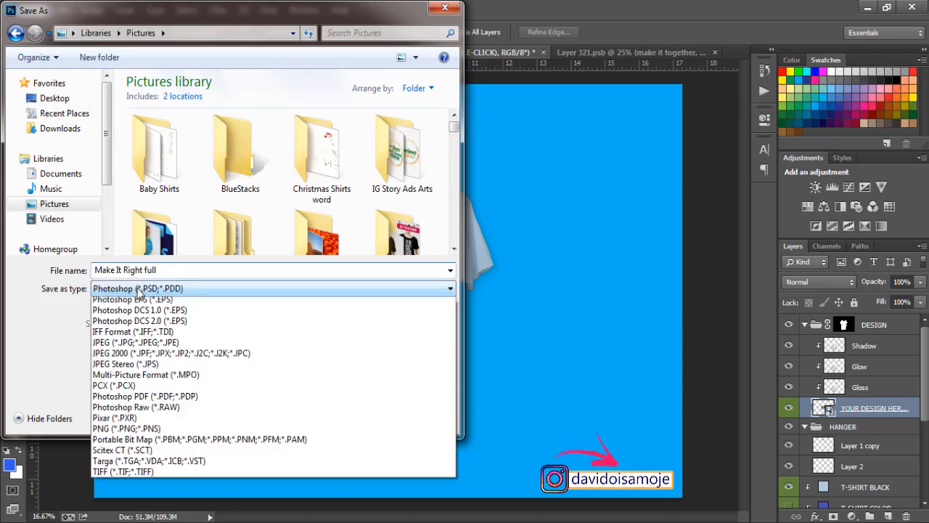
{"action": "left_click", "coordinate": [133, 406]}
{"action": "left_click", "coordinate": [341, 417]}
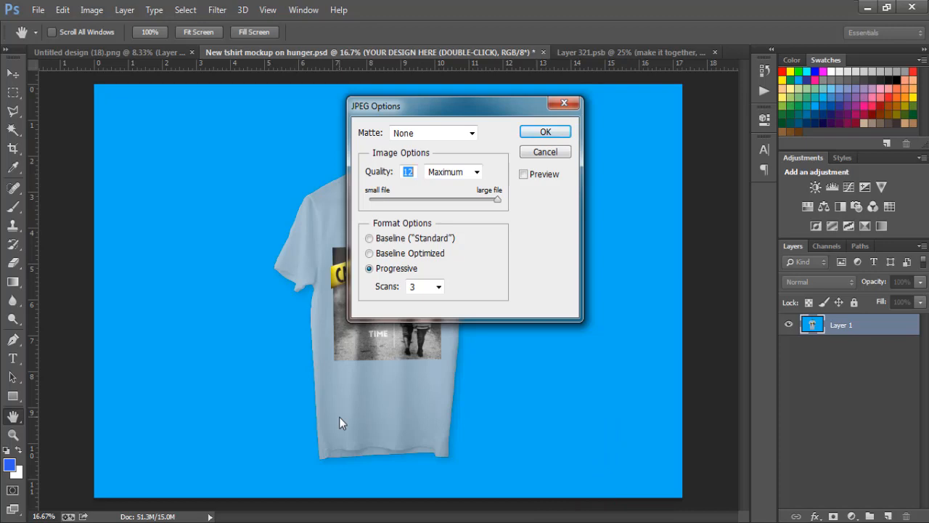
{"action": "left_click", "coordinate": [544, 135]}
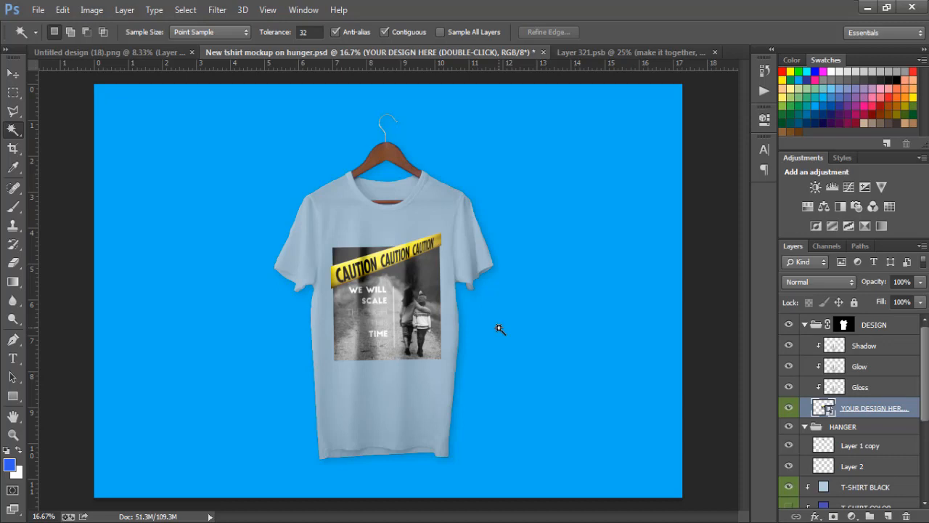
{"action": "left_click", "coordinate": [440, 521]}
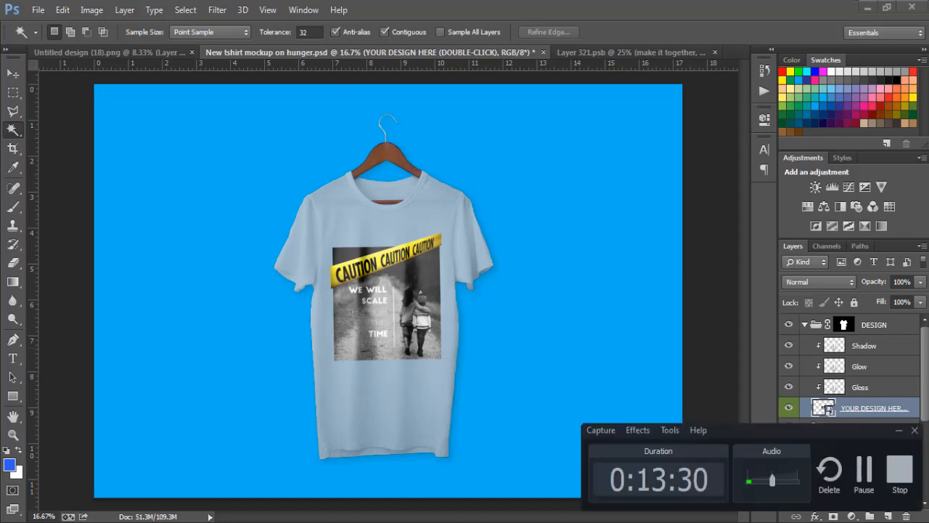